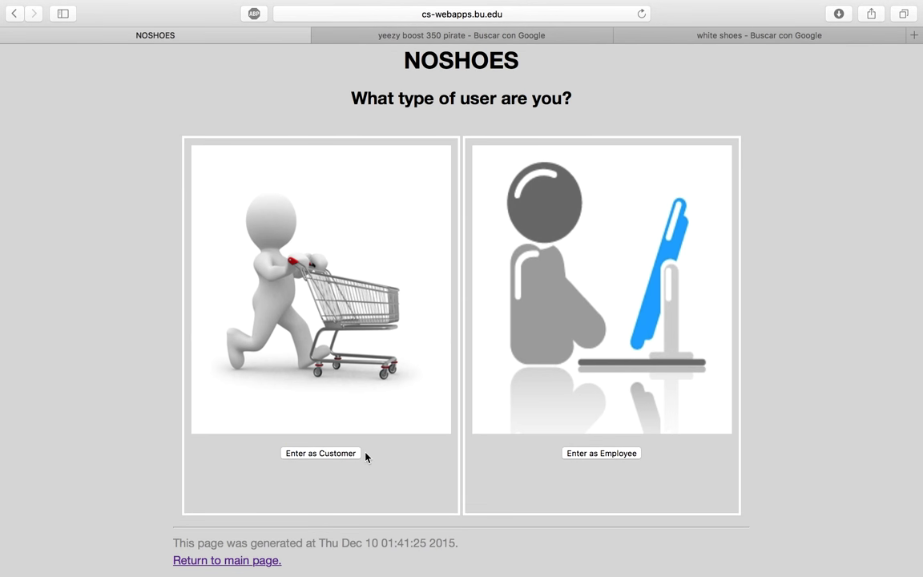
{"action": "scroll", "coordinate": [432, 469], "scroll_direction": "up", "scroll_amount": 1}
- Register a new test customer account, declining Safari's offer to save the password
{"action": "left_click", "coordinate": [342, 472]}
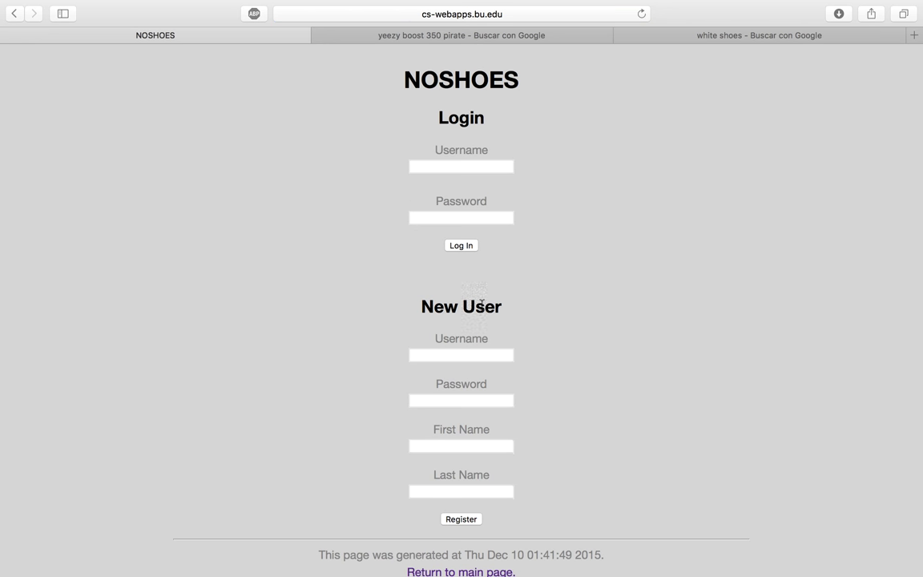
{"action": "left_click", "coordinate": [458, 354]}
{"action": "type", "text": "test"}
{"action": "key", "text": "Tab"}
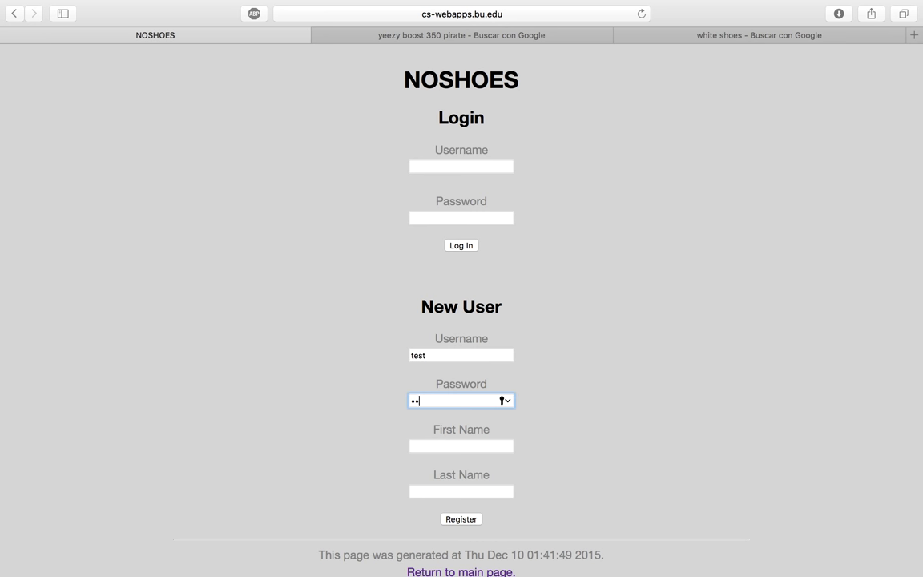
{"action": "type", "text": "test"}
{"action": "left_click", "coordinate": [460, 445]}
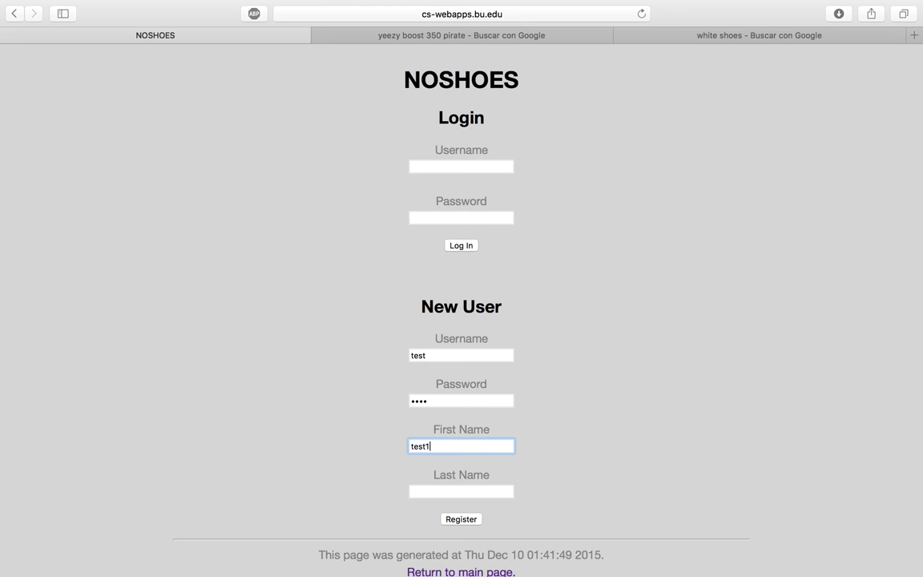
{"action": "left_click", "coordinate": [461, 491]}
{"action": "type", "text": "test"}
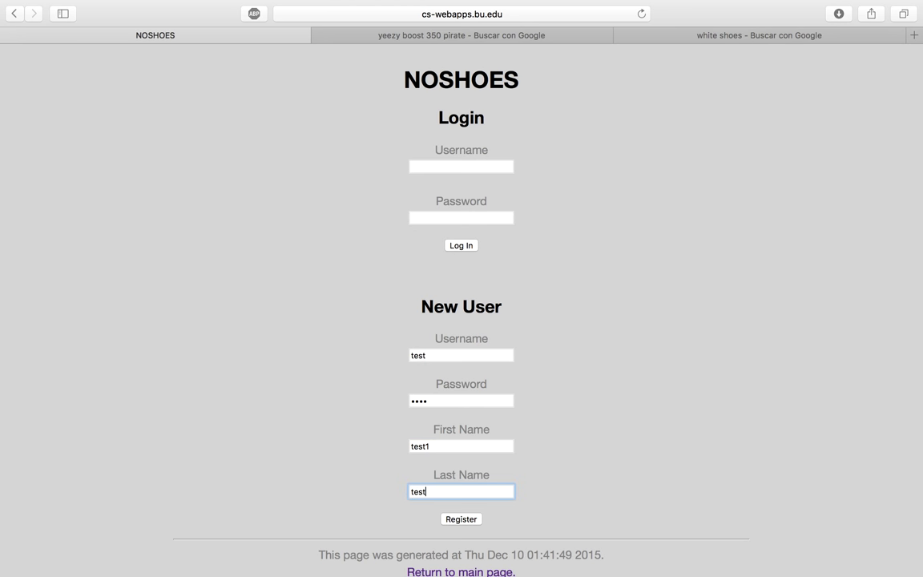
{"action": "left_click", "coordinate": [471, 518]}
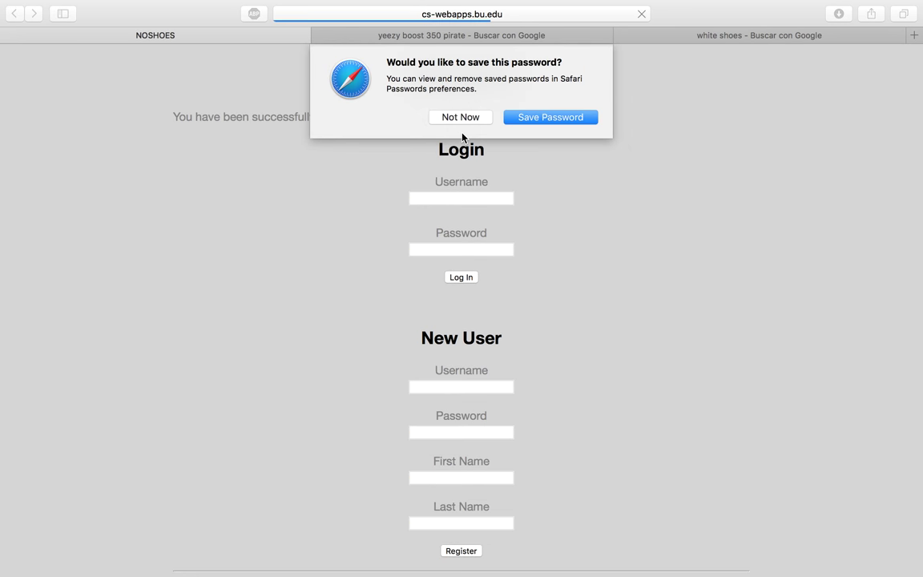
{"action": "left_click", "coordinate": [455, 118]}
- Enter the new account's username and password on the customer login form
{"action": "left_click", "coordinate": [454, 197]}
{"action": "type", "text": "test"}
{"action": "key", "text": "Tab"}
{"action": "type", "text": "test"}
{"action": "left_click", "coordinate": [473, 280]}
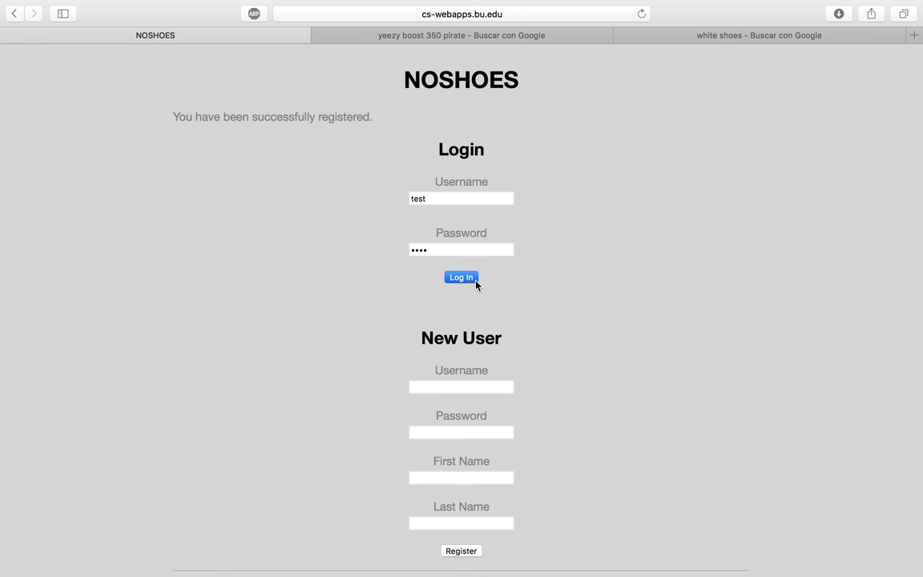
- Choose Stan Smith as the product on the Order Form
{"action": "left_click", "coordinate": [426, 116]}
{"action": "scroll", "coordinate": [499, 381], "scroll_direction": "down", "scroll_amount": 1}
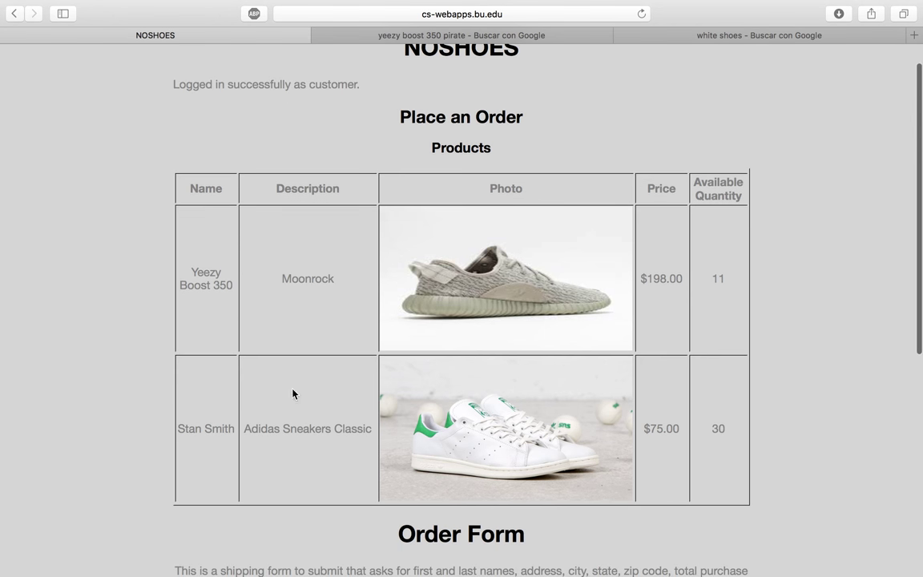
{"action": "scroll", "coordinate": [653, 475], "scroll_direction": "down", "scroll_amount": 5}
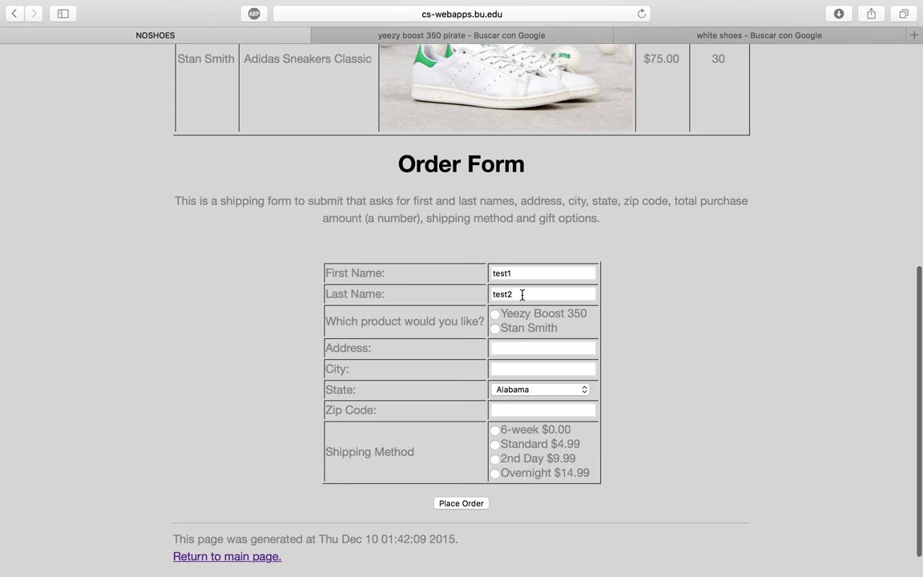
{"action": "scroll", "coordinate": [520, 296], "scroll_direction": "up", "scroll_amount": 1}
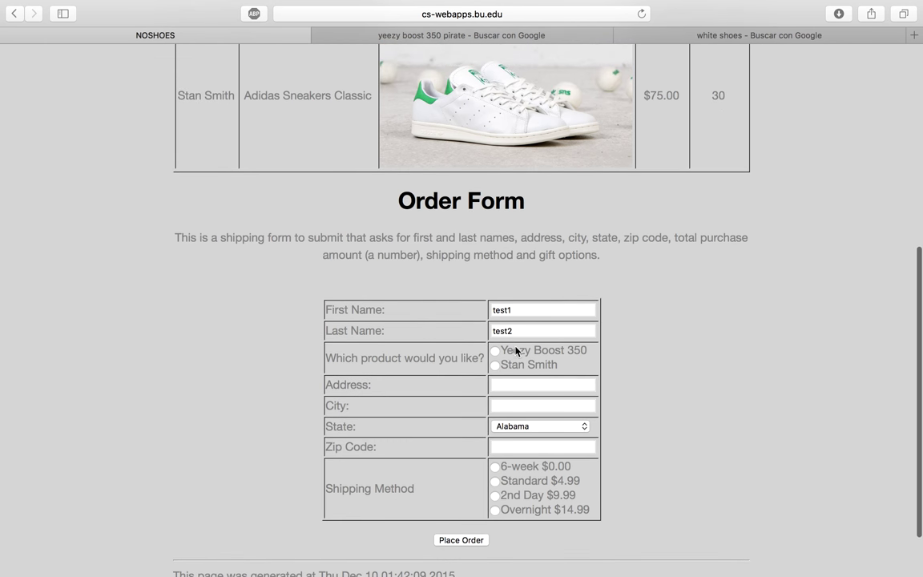
{"action": "scroll", "coordinate": [512, 368], "scroll_direction": "up", "scroll_amount": 1}
{"action": "scroll", "coordinate": [447, 160], "scroll_direction": "up", "scroll_amount": 5}
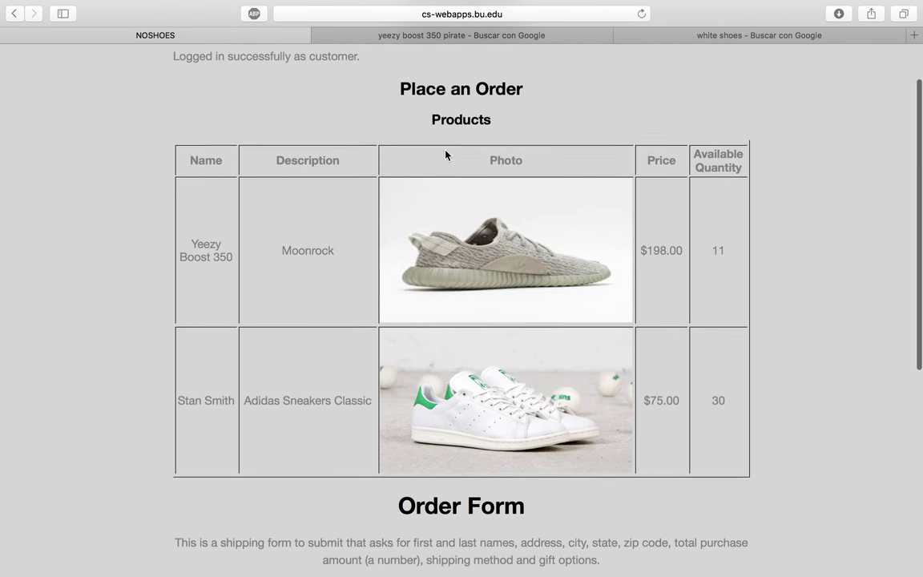
{"action": "scroll", "coordinate": [346, 403], "scroll_direction": "down", "scroll_amount": 4}
{"action": "scroll", "coordinate": [346, 400], "scroll_direction": "down", "scroll_amount": 1}
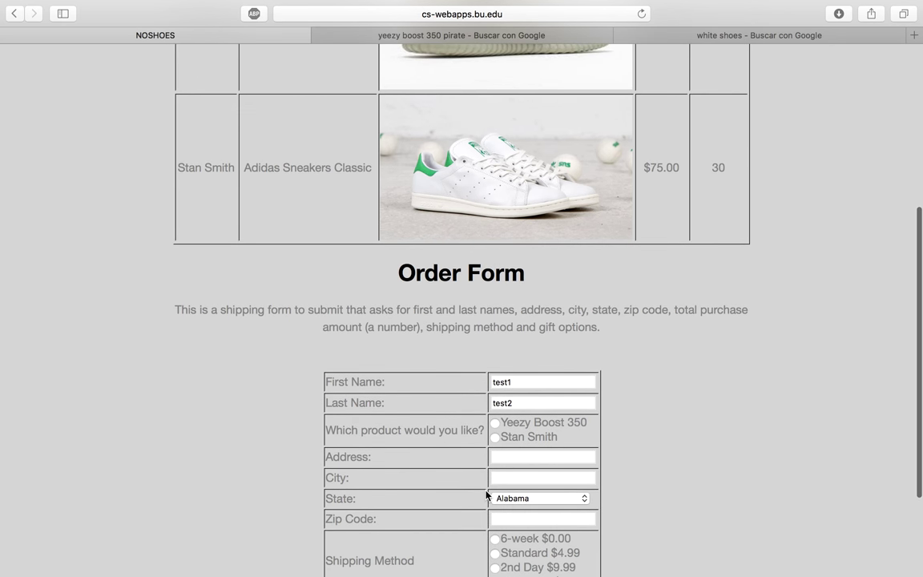
{"action": "left_click", "coordinate": [494, 436]}
{"action": "left_click", "coordinate": [506, 455]}
{"action": "key", "text": "Tab"}
{"action": "type", "text": "Boston"}
{"action": "key", "text": "Return"}
{"action": "key", "text": "Tab"}
{"action": "key", "text": "space"}
{"action": "type", "text": "mas"}
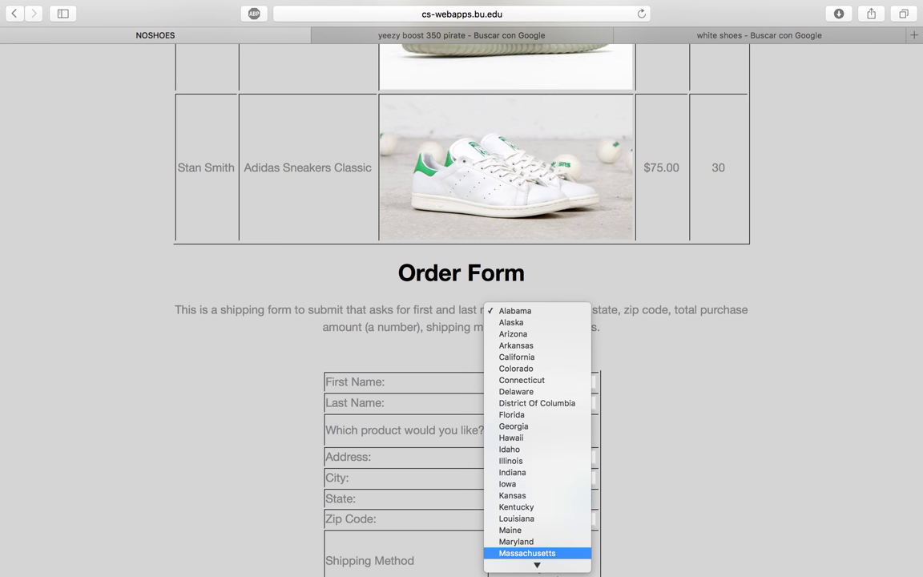
{"action": "key", "text": "Return"}
{"action": "left_click", "coordinate": [552, 518]}
{"action": "type", "text": "02215"}
- Select 2nd Day $9.99 shipping and submit the order
{"action": "scroll", "coordinate": [653, 560], "scroll_direction": "down", "scroll_amount": 2}
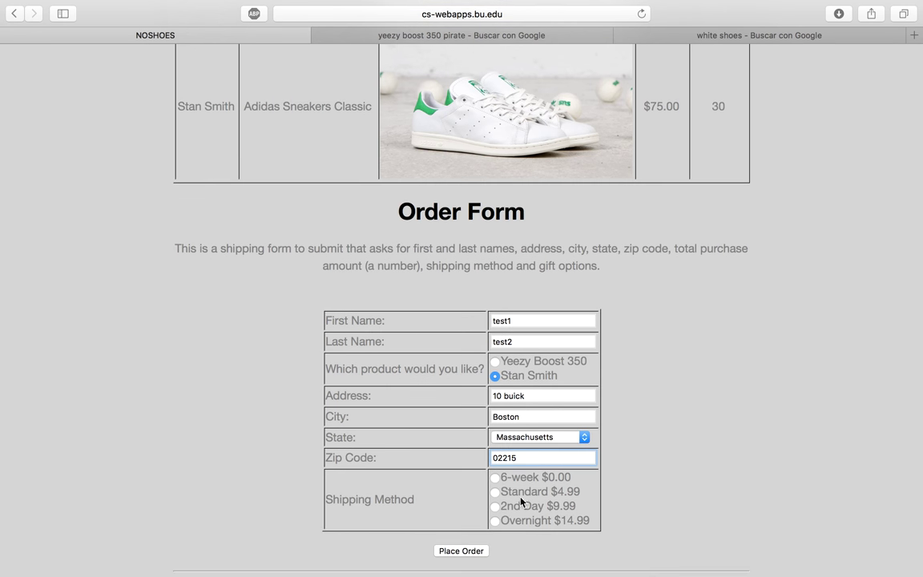
{"action": "left_click", "coordinate": [522, 505]}
{"action": "scroll", "coordinate": [470, 516], "scroll_direction": "up", "scroll_amount": 2}
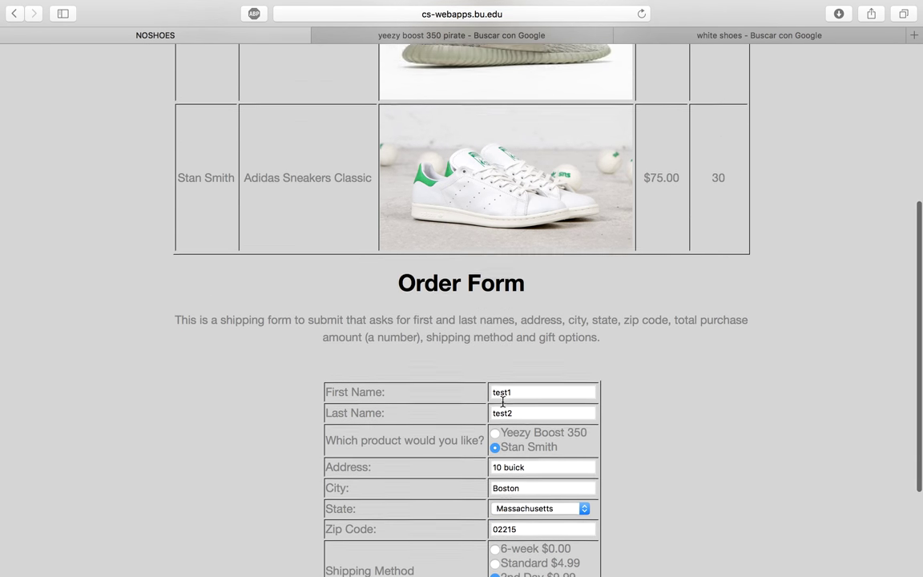
{"action": "scroll", "coordinate": [656, 183], "scroll_direction": "down", "scroll_amount": 4}
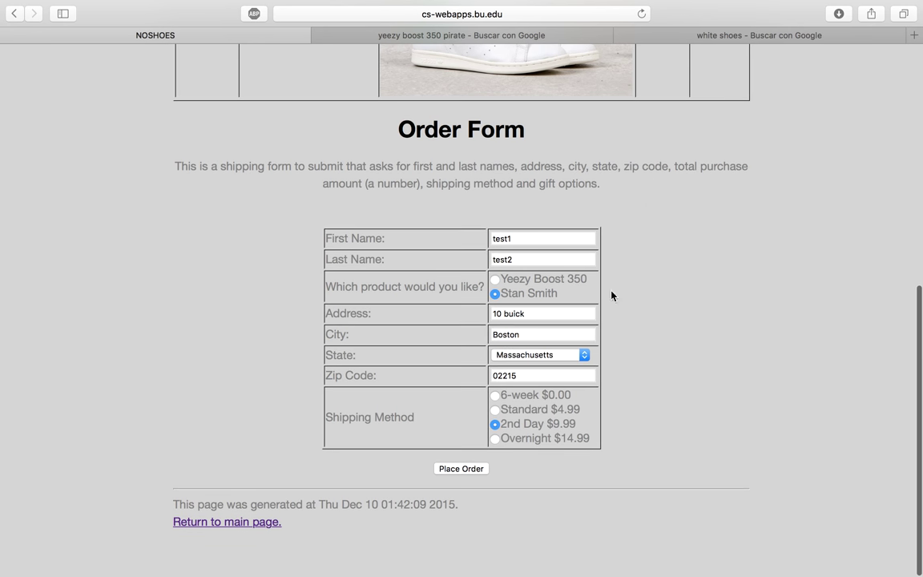
{"action": "left_click", "coordinate": [470, 471]}
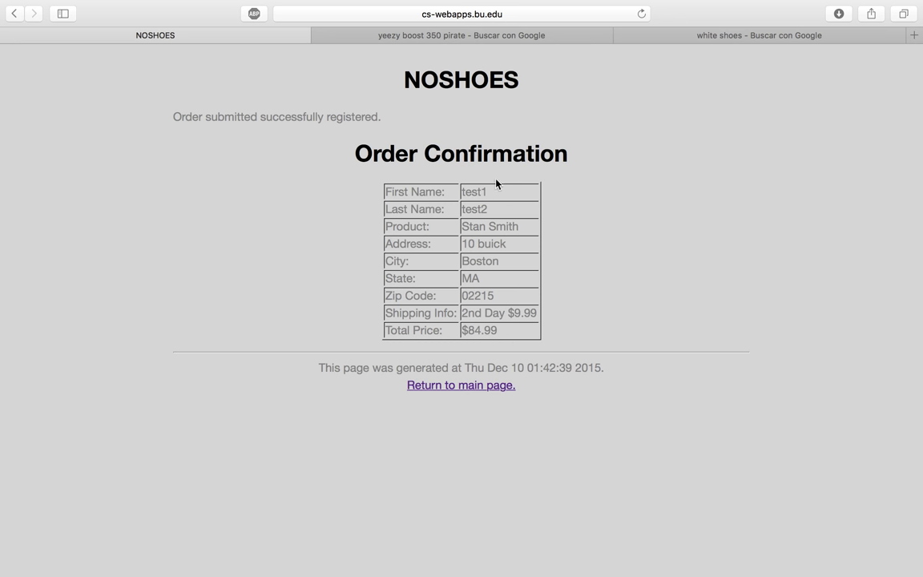
- Return to the main page, log in to the employee panel, and open Register Employee
{"action": "left_click", "coordinate": [439, 388]}
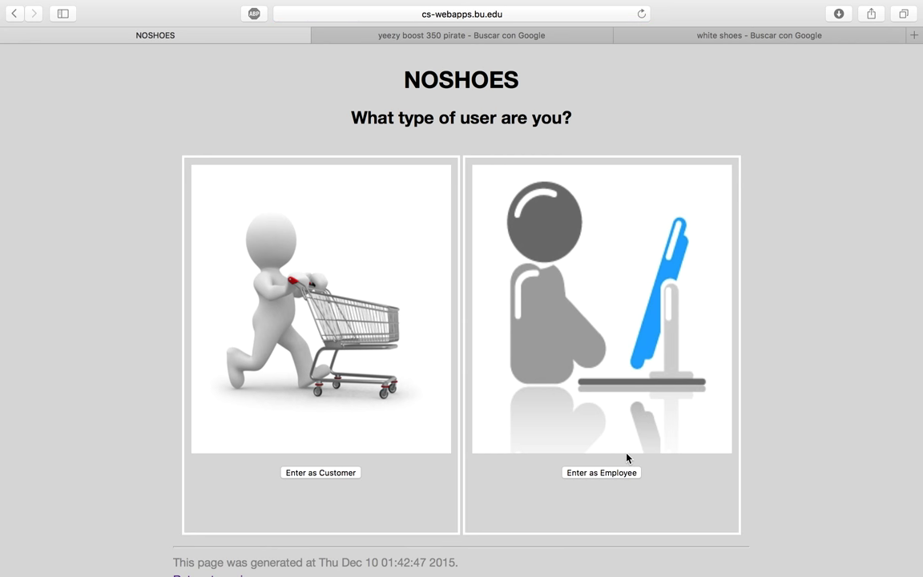
{"action": "left_click", "coordinate": [624, 471]}
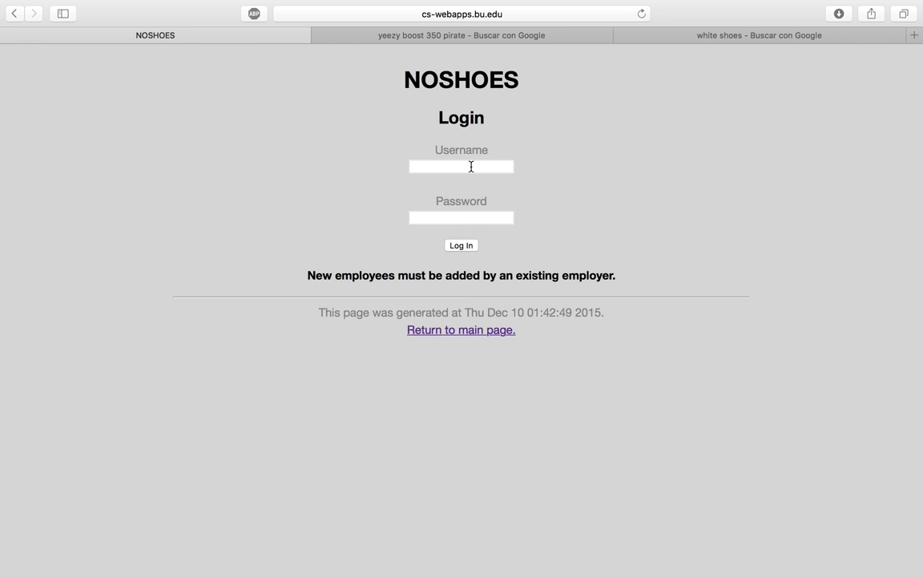
{"action": "left_click", "coordinate": [471, 166]}
{"action": "left_click", "coordinate": [460, 217]}
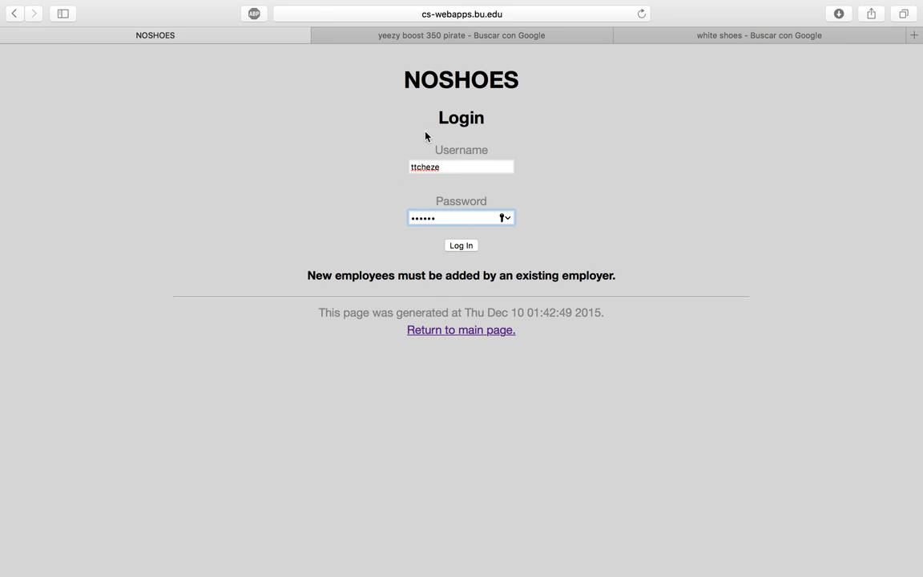
{"action": "left_click", "coordinate": [461, 245]}
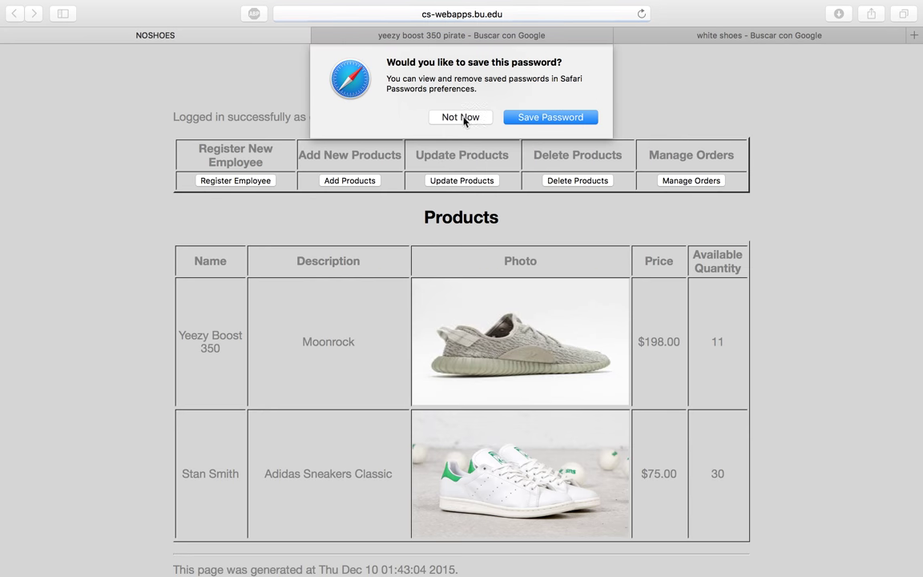
{"action": "left_click", "coordinate": [467, 119]}
{"action": "left_click", "coordinate": [215, 186]}
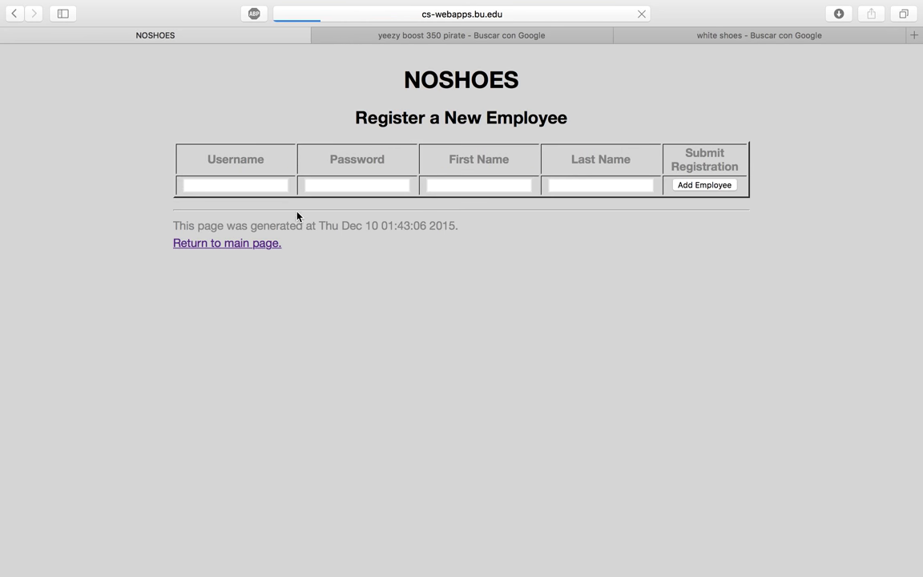
- Fill in a test employee's username, password, first and last name, and add the employee
{"action": "left_click", "coordinate": [275, 186]}
{"action": "type", "text": "test"}
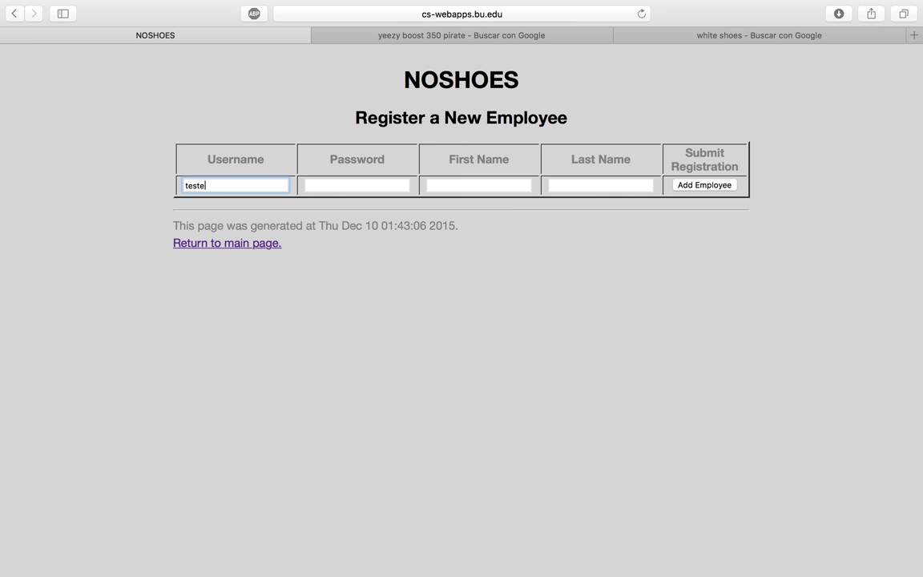
{"action": "key", "text": "Tab"}
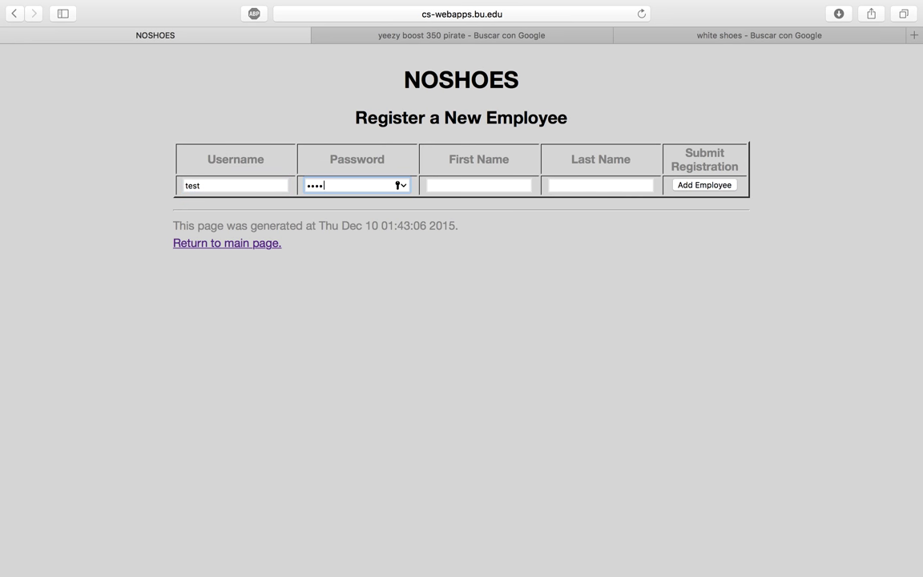
{"action": "left_click", "coordinate": [478, 185]}
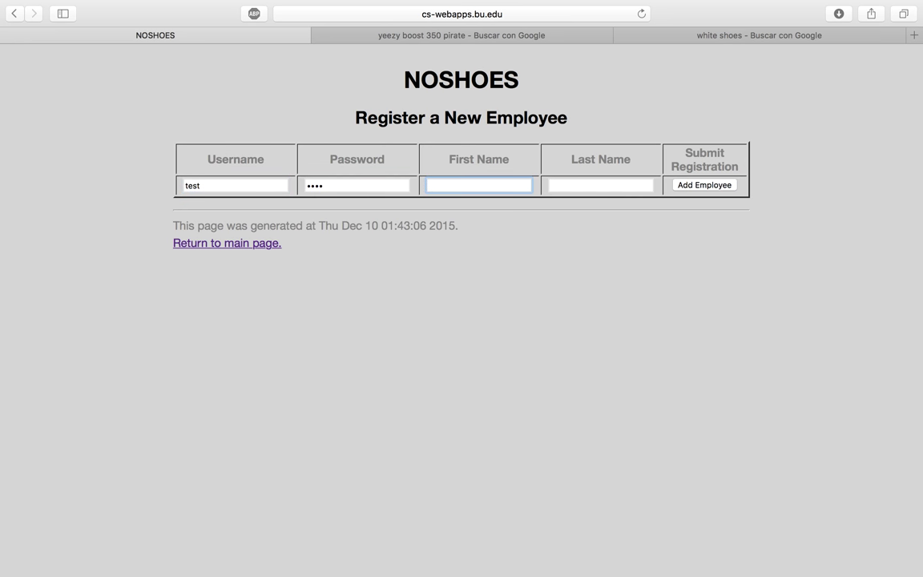
{"action": "key", "text": "Tab"}
{"action": "type", "text": "test"}
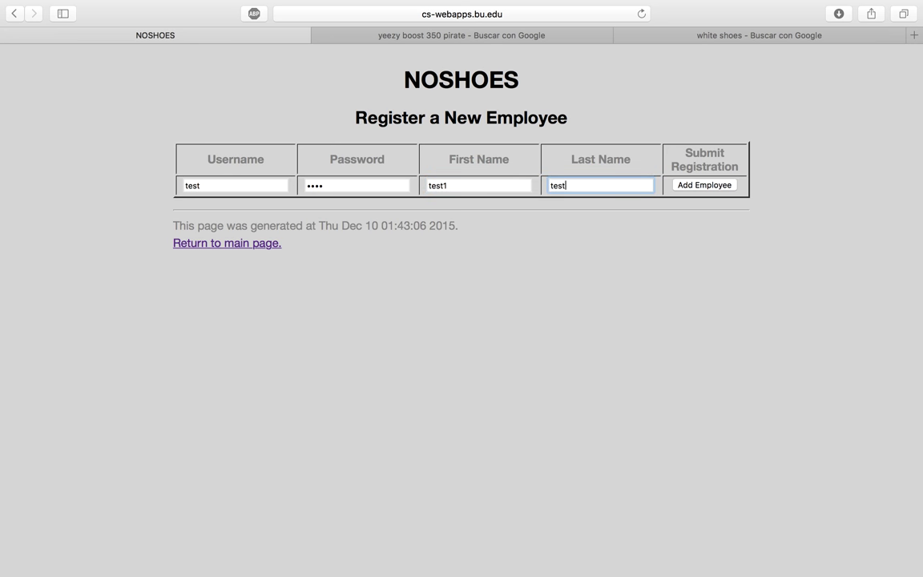
{"action": "left_click", "coordinate": [689, 185]}
{"action": "left_click", "coordinate": [465, 117]}
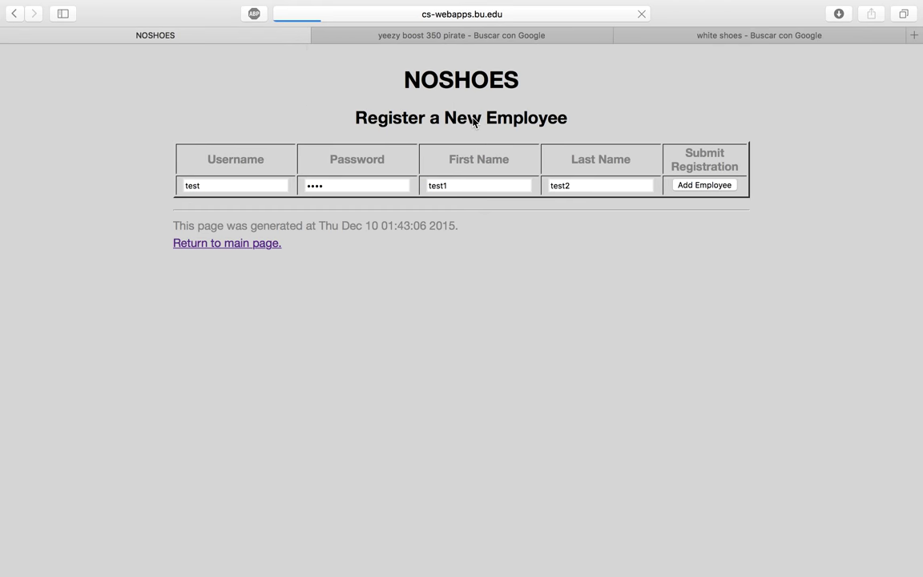
{"action": "scroll", "coordinate": [510, 297], "scroll_direction": "down", "scroll_amount": 3}
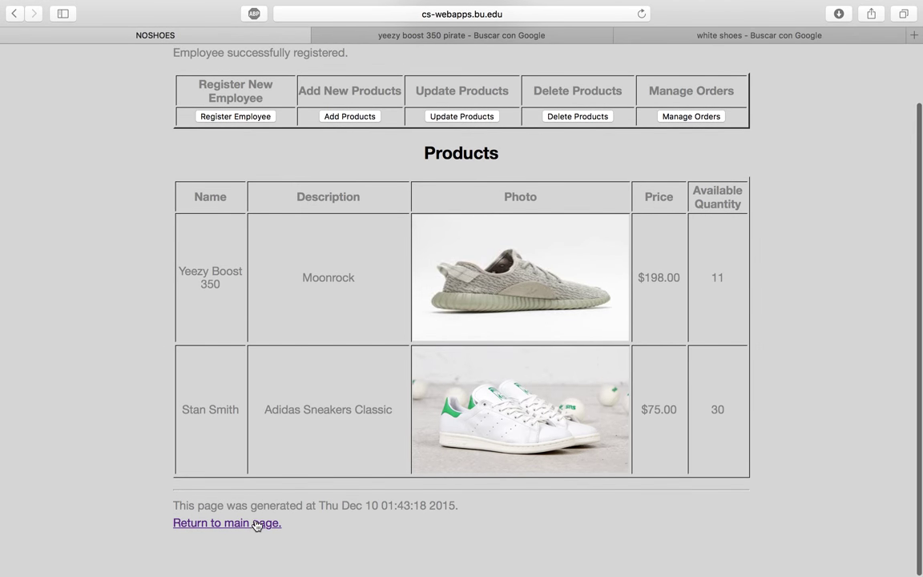
- Log in as an employee with the new account's username and password, fixing a username typo
{"action": "left_click", "coordinate": [264, 520]}
{"action": "left_click", "coordinate": [601, 472]}
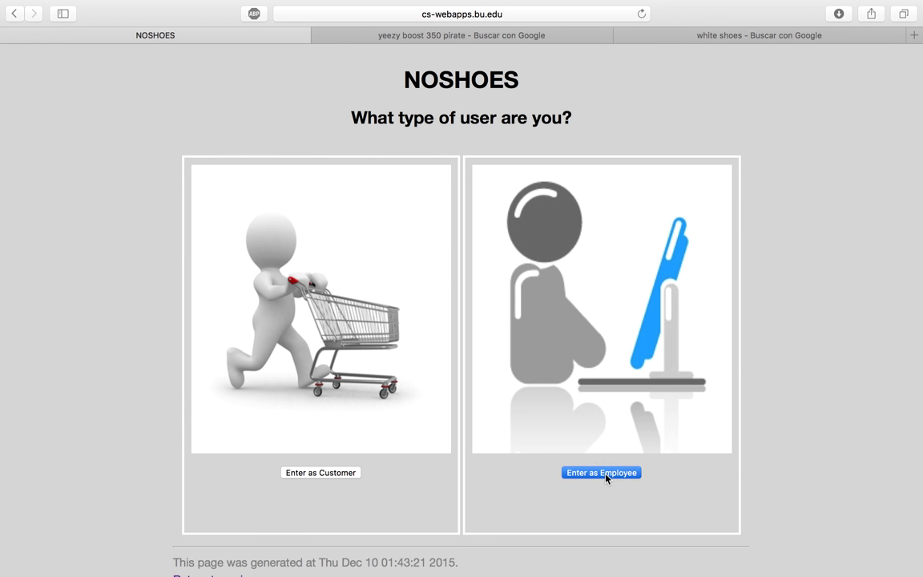
{"action": "left_click", "coordinate": [424, 170]}
{"action": "type", "text": "teste"}
{"action": "key", "text": "Tab"}
{"action": "left_click", "coordinate": [436, 165]}
{"action": "key", "text": "BackSpace"}
{"action": "key", "text": "Tab"}
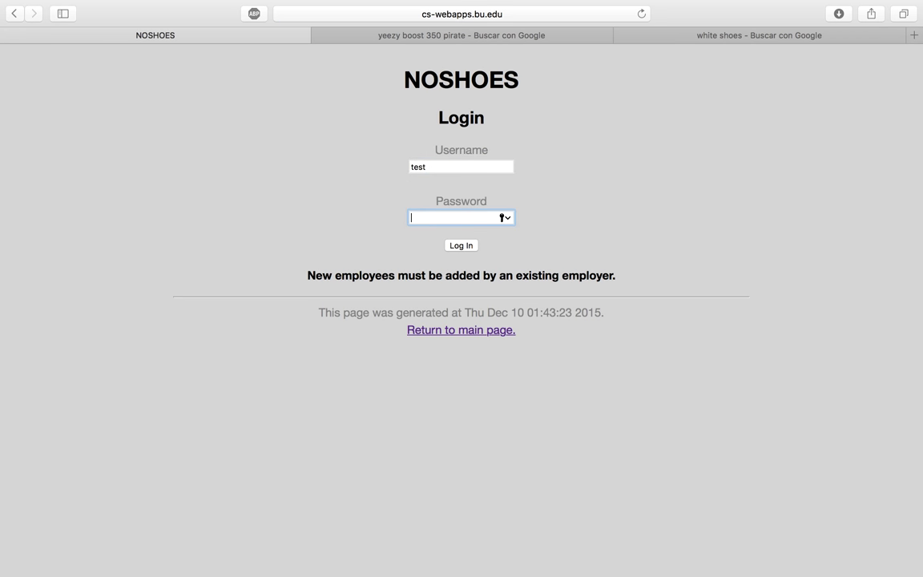
{"action": "type", "text": "test"}
{"action": "left_click", "coordinate": [462, 245]}
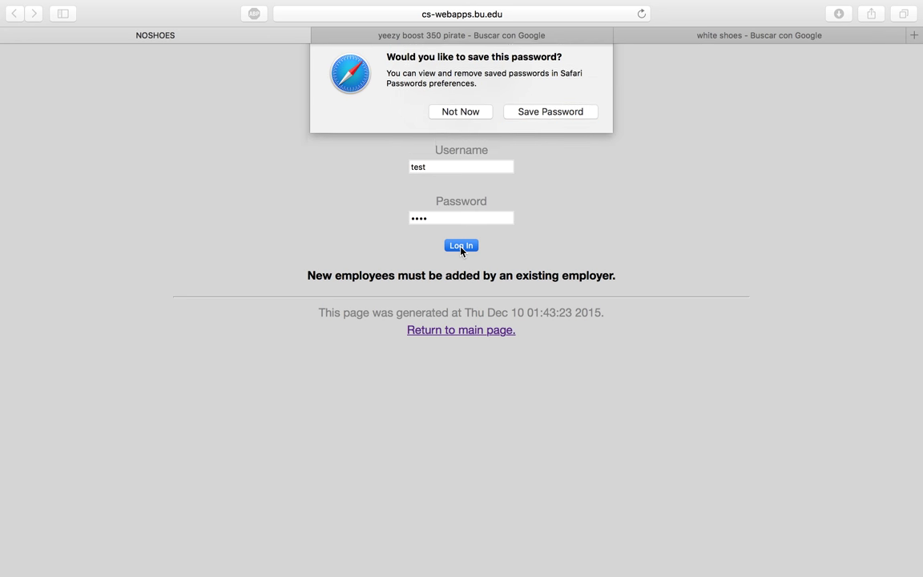
{"action": "left_click", "coordinate": [466, 125]}
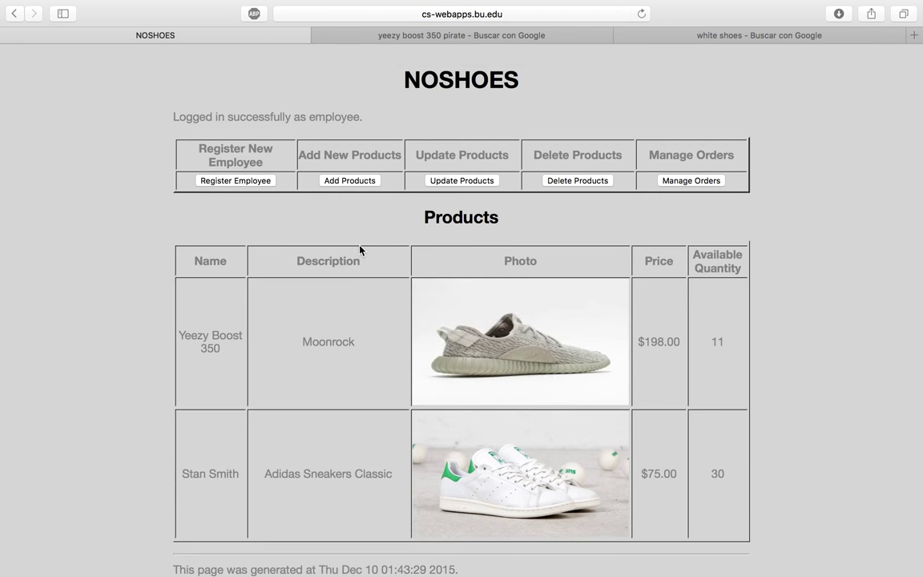
{"action": "scroll", "coordinate": [360, 250], "scroll_direction": "down", "scroll_amount": 5}
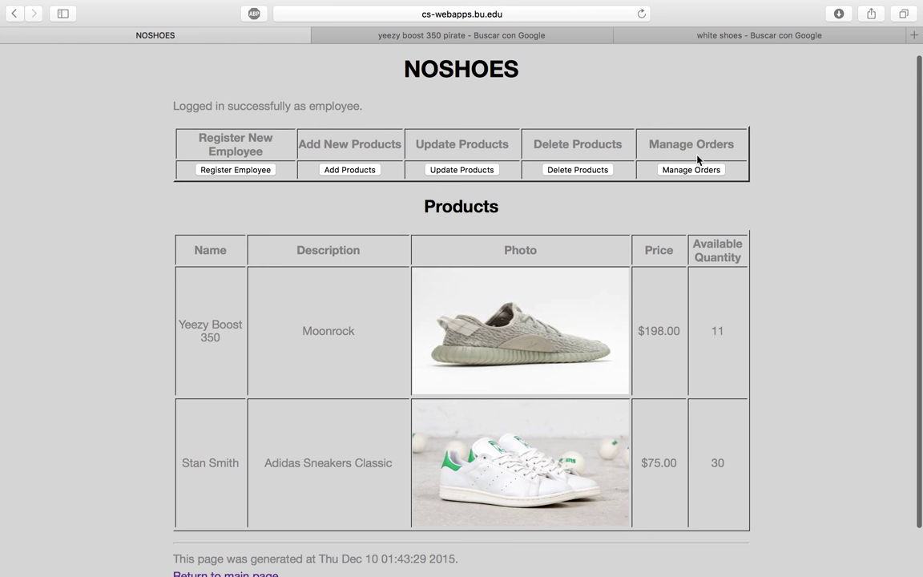
- Start a new product named Shoes with the description White Shoes
{"action": "left_click", "coordinate": [362, 171]}
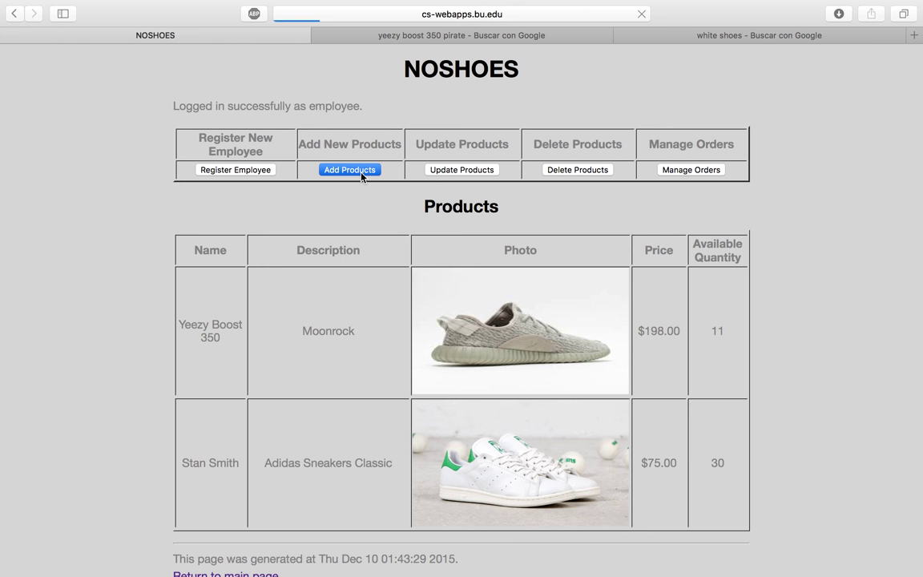
{"action": "left_click", "coordinate": [267, 170]}
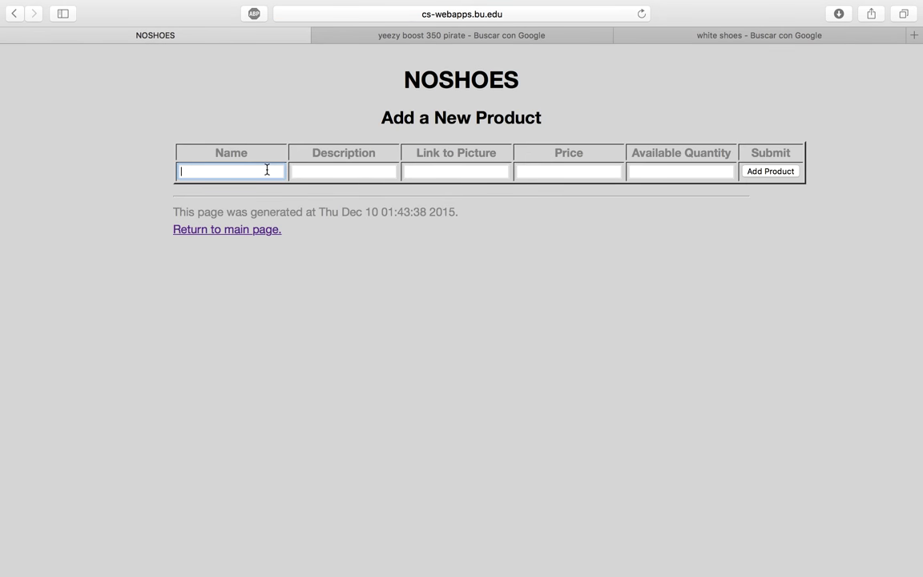
{"action": "type", "text": "whi"}
{"action": "key", "text": "BackSpace"}
{"action": "key", "text": "BackSpace"}
{"action": "type", "text": "Shoes"}
{"action": "key", "text": "Tab"}
{"action": "type", "text": "White Shoes"}
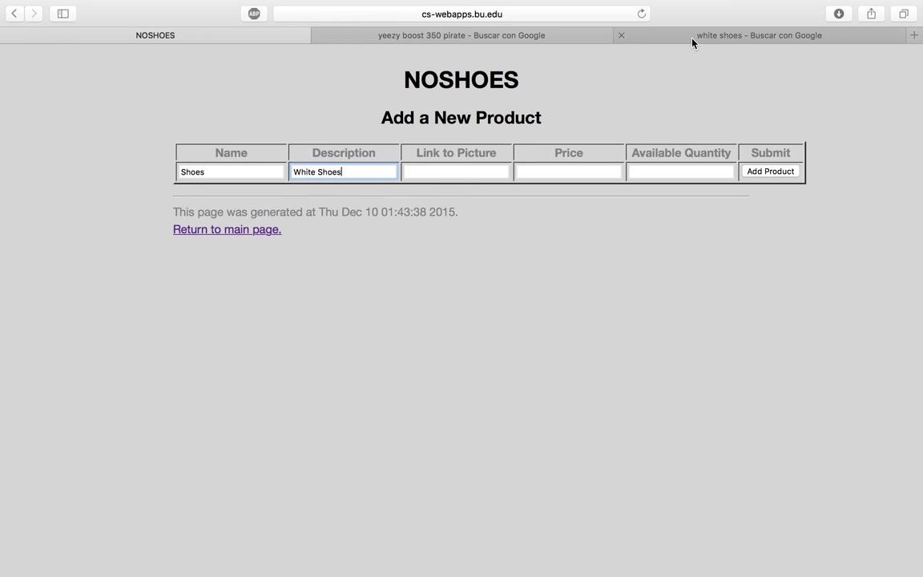
- Copy a white sneaker image address from Google Images into Link to Picture
{"action": "left_click", "coordinate": [692, 37]}
{"action": "left_click", "coordinate": [207, 221]}
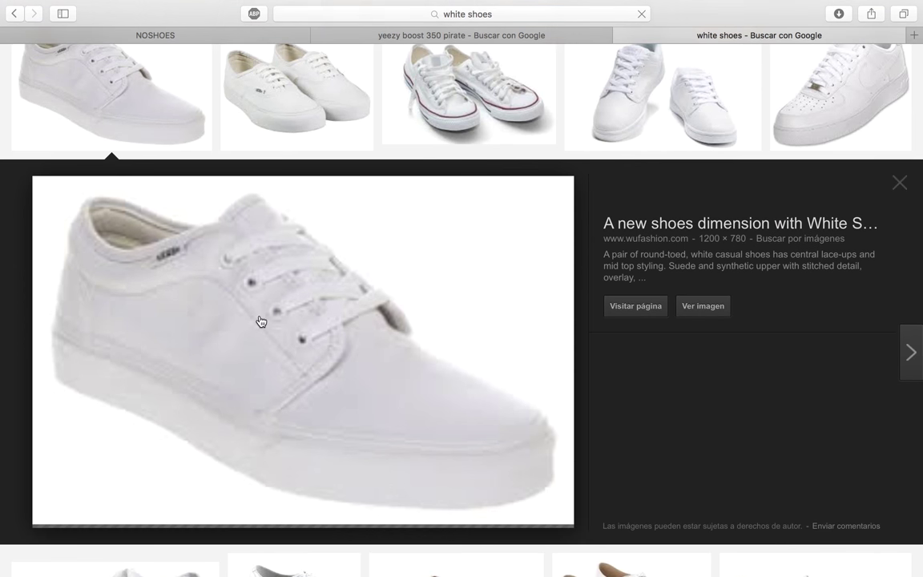
{"action": "right_click", "coordinate": [258, 286]}
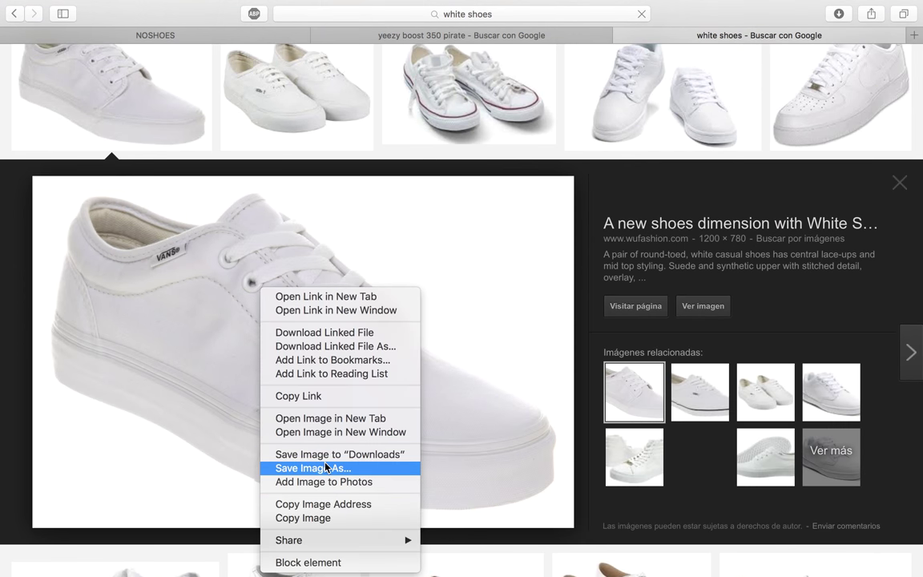
{"action": "left_click", "coordinate": [338, 509]}
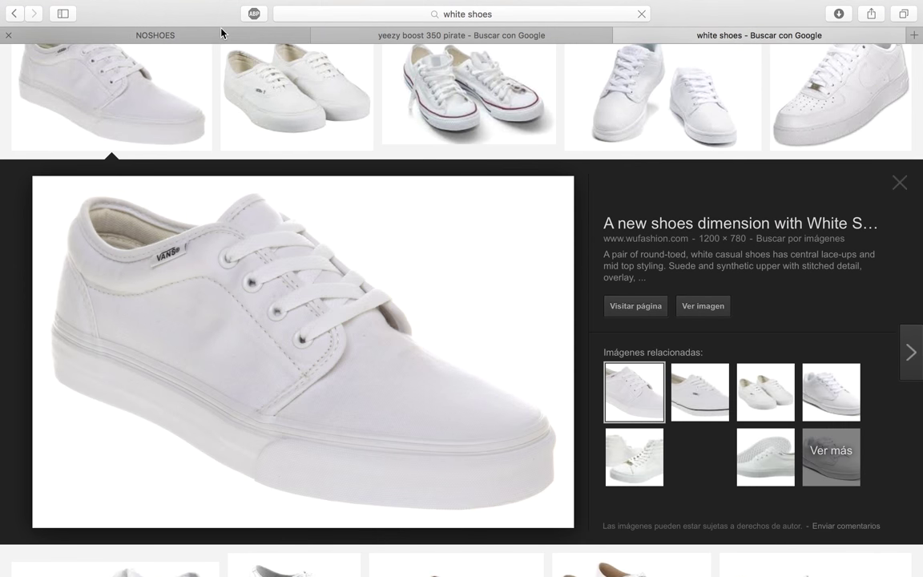
{"action": "left_click", "coordinate": [155, 35]}
{"action": "left_click", "coordinate": [428, 166]}
{"action": "key", "text": "super+v"}
- Set price 20 and quantity 20, then add the product
{"action": "left_click", "coordinate": [545, 169]}
{"action": "type", "text": "20"}
{"action": "left_click", "coordinate": [637, 169]}
{"action": "type", "text": "20"}
{"action": "left_click", "coordinate": [772, 177]}
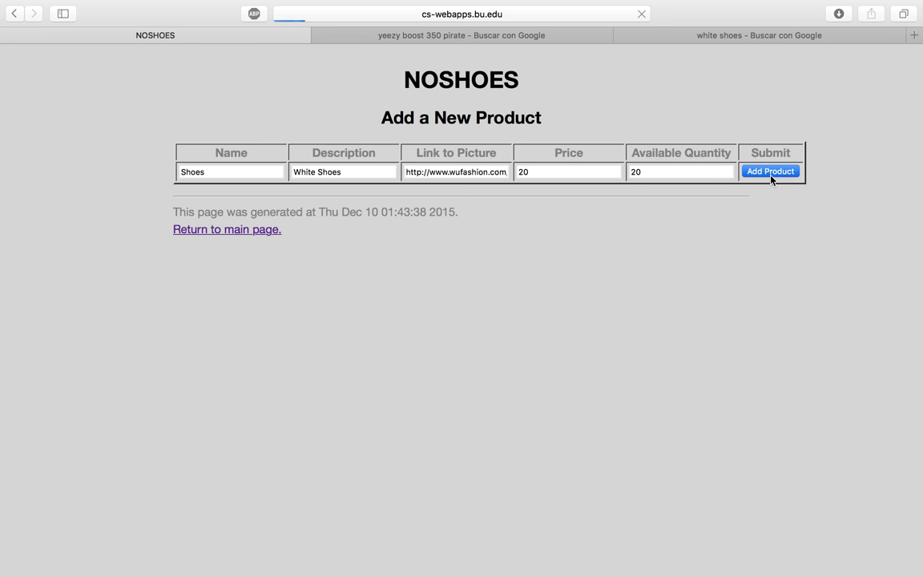
{"action": "scroll", "coordinate": [598, 314], "scroll_direction": "down", "scroll_amount": 5}
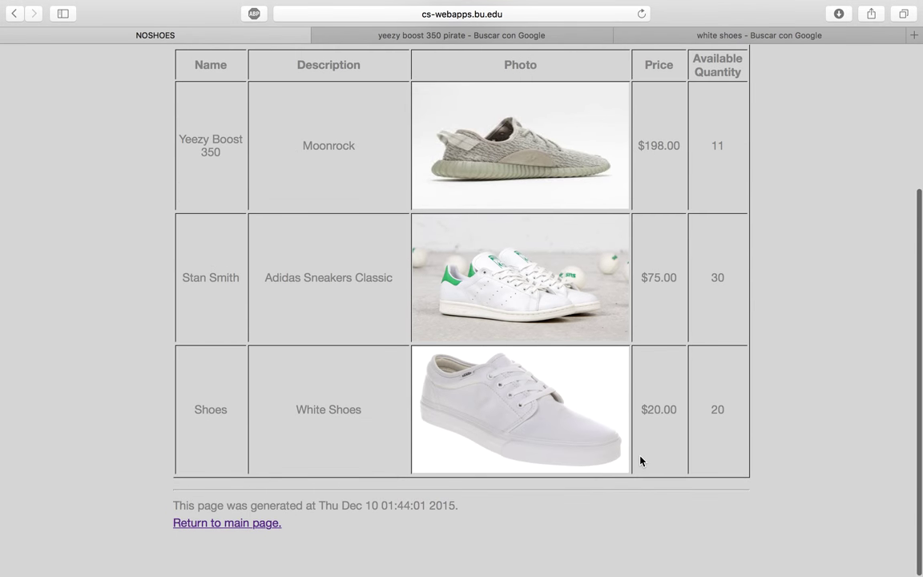
{"action": "scroll", "coordinate": [640, 461], "scroll_direction": "up", "scroll_amount": 5}
- Load product 1 for editing and rename it Yeezys with description Adidas Shoes
{"action": "left_click", "coordinate": [456, 181]}
{"action": "scroll", "coordinate": [413, 269], "scroll_direction": "down", "scroll_amount": 1}
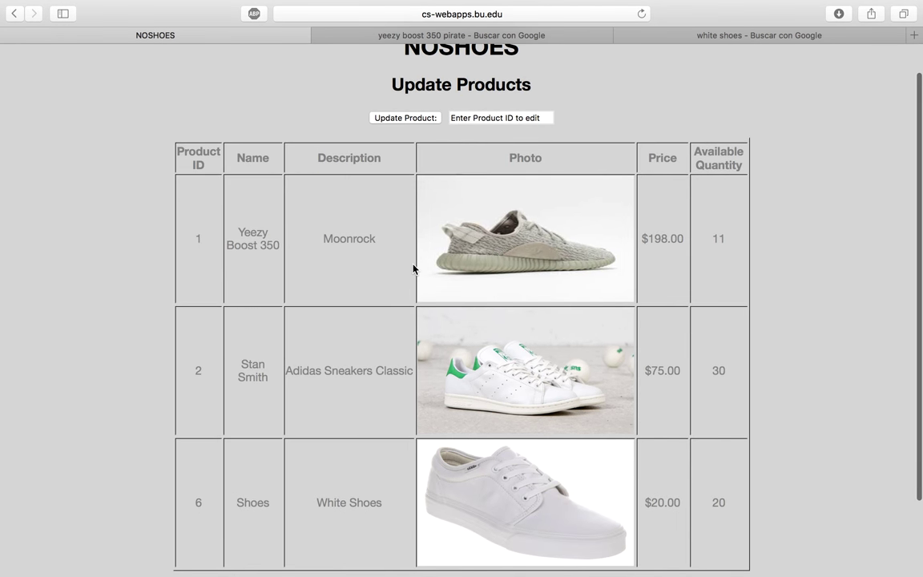
{"action": "triple_click", "coordinate": [502, 115]}
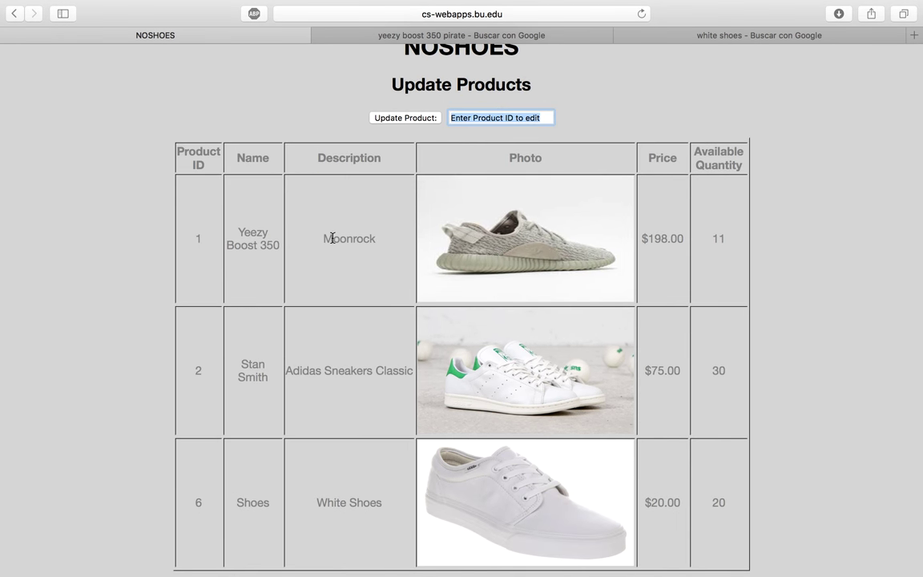
{"action": "type", "text": "1"}
{"action": "left_click", "coordinate": [405, 118]}
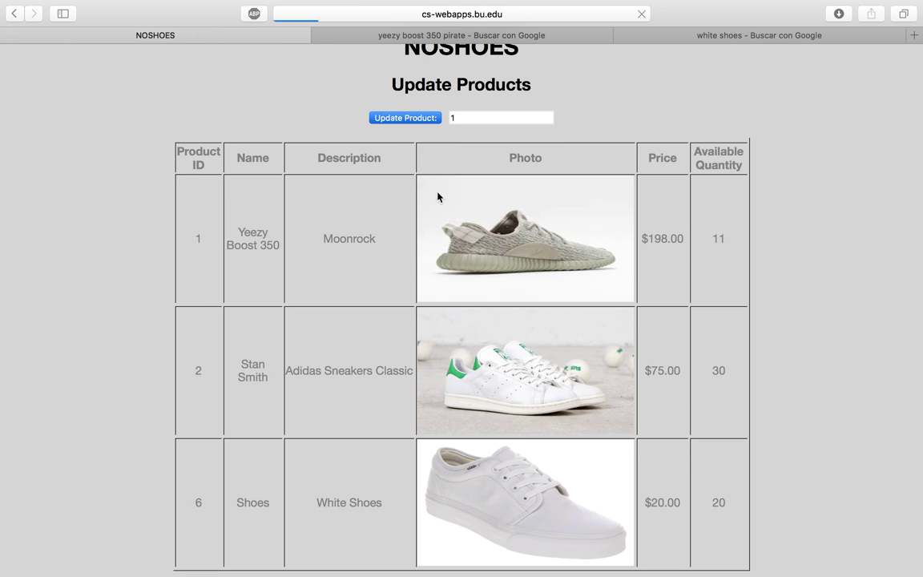
{"action": "left_click", "coordinate": [328, 185]}
{"action": "type", "text": "Yeez"}
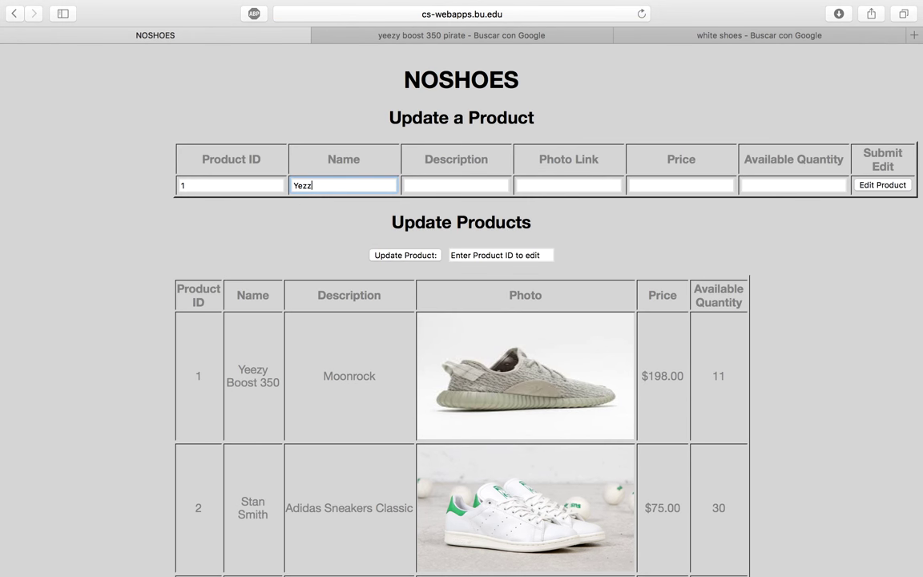
{"action": "type", "text": "ys"}
{"action": "left_click", "coordinate": [439, 187]}
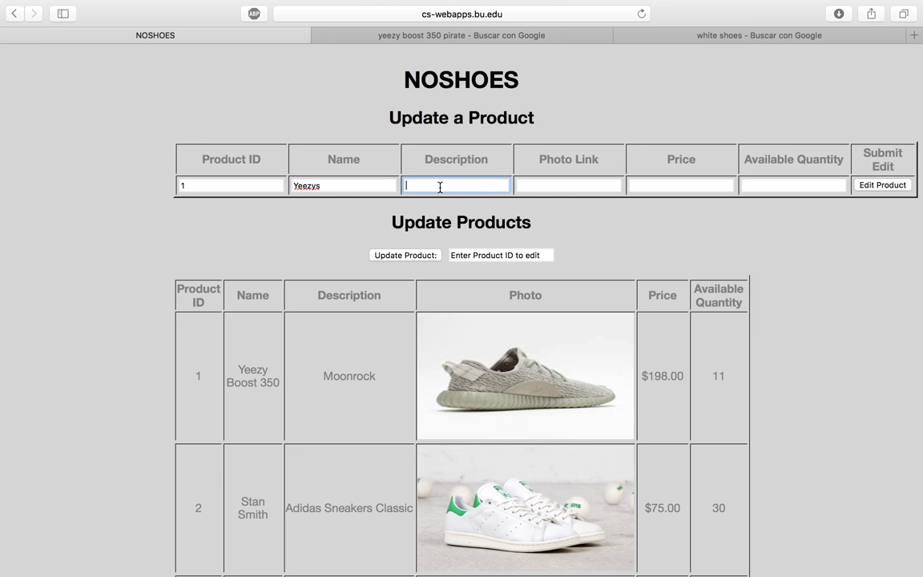
{"action": "type", "text": "Adidas Soe"}
- Copy a black Yeezy Boost 350 image address into the Photo Link field
{"action": "left_click", "coordinate": [453, 34]}
{"action": "right_click", "coordinate": [337, 454]}
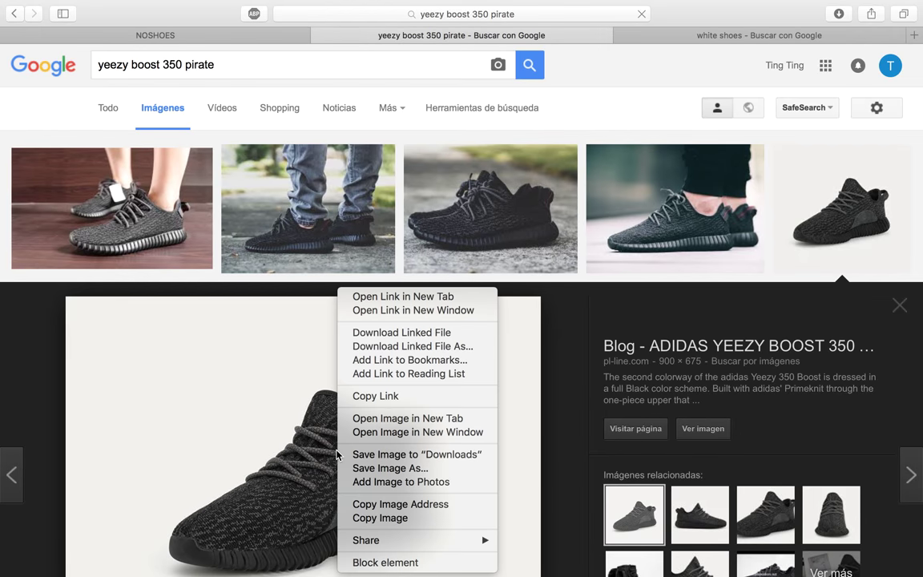
{"action": "left_click", "coordinate": [398, 504]}
{"action": "left_click", "coordinate": [178, 37]}
{"action": "left_click", "coordinate": [533, 186]}
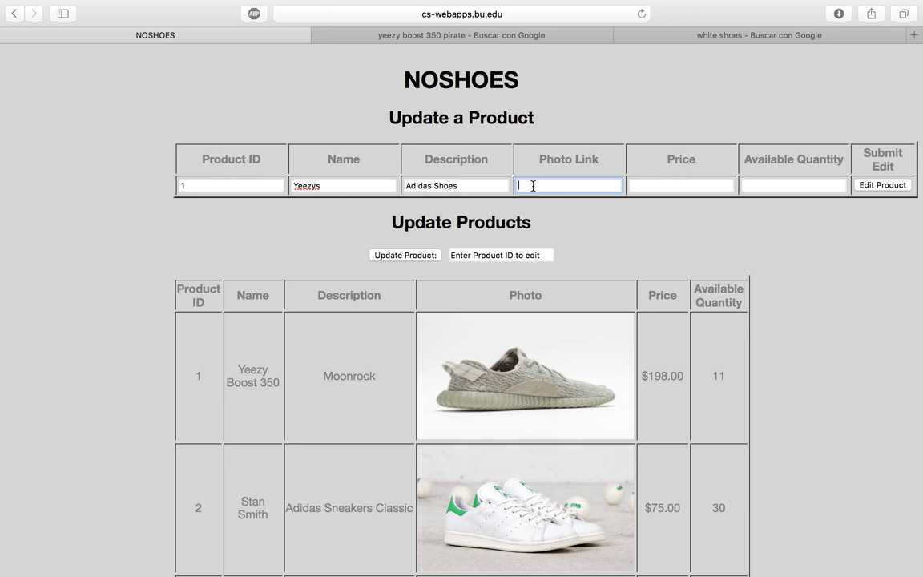
{"action": "key", "text": "super+v"}
- Set price 200 and quantity 10, then save product 1
{"action": "left_click", "coordinate": [707, 183]}
{"action": "type", "text": "200"}
{"action": "left_click", "coordinate": [810, 189]}
{"action": "type", "text": "10"}
{"action": "left_click", "coordinate": [871, 186]}
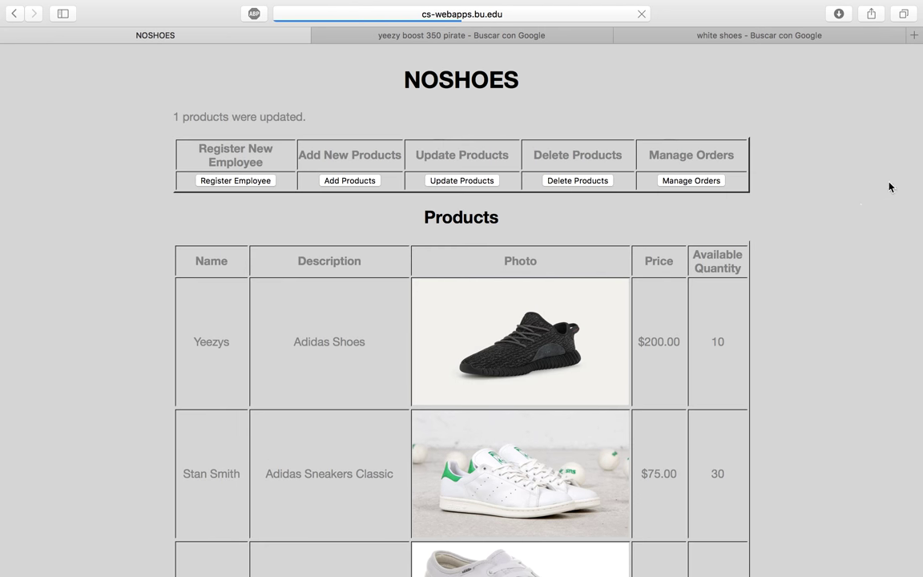
- Delete product 6 (Shoes – White Shoes), then bring up Manage Orders
{"action": "scroll", "coordinate": [694, 319], "scroll_direction": "down", "scroll_amount": 5}
{"action": "scroll", "coordinate": [433, 281], "scroll_direction": "up", "scroll_amount": 5}
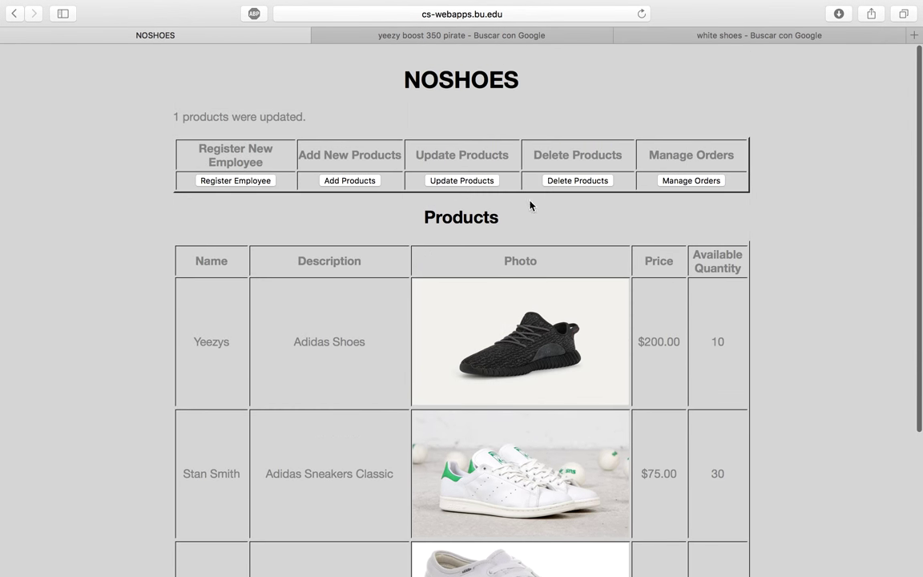
{"action": "left_click", "coordinate": [570, 181]}
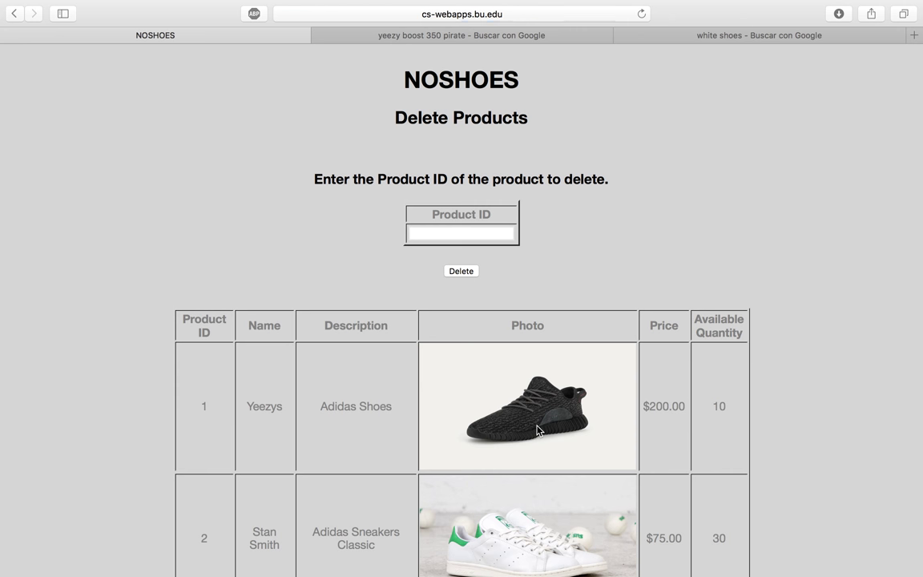
{"action": "scroll", "coordinate": [513, 429], "scroll_direction": "down", "scroll_amount": 5}
{"action": "scroll", "coordinate": [507, 431], "scroll_direction": "up", "scroll_amount": 5}
{"action": "left_click", "coordinate": [430, 190]}
{"action": "scroll", "coordinate": [430, 190], "scroll_direction": "down", "scroll_amount": 8}
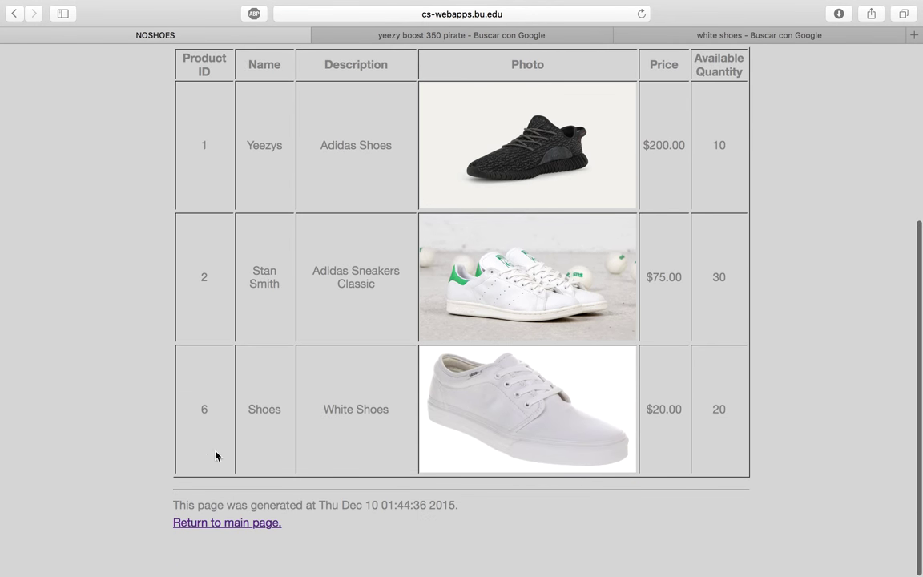
{"action": "scroll", "coordinate": [206, 461], "scroll_direction": "up", "scroll_amount": 8}
{"action": "type", "text": "6"}
{"action": "left_click", "coordinate": [463, 273]}
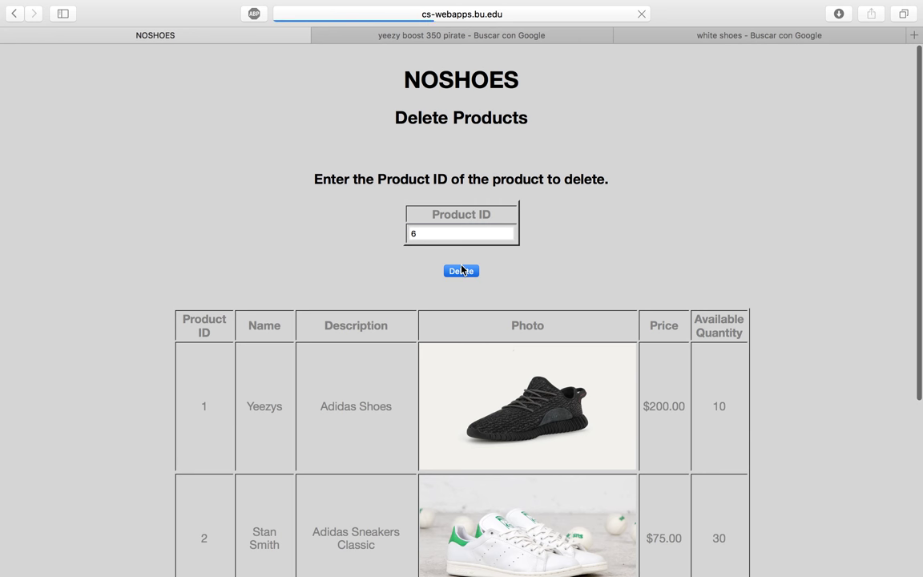
{"action": "scroll", "coordinate": [480, 353], "scroll_direction": "down", "scroll_amount": 3}
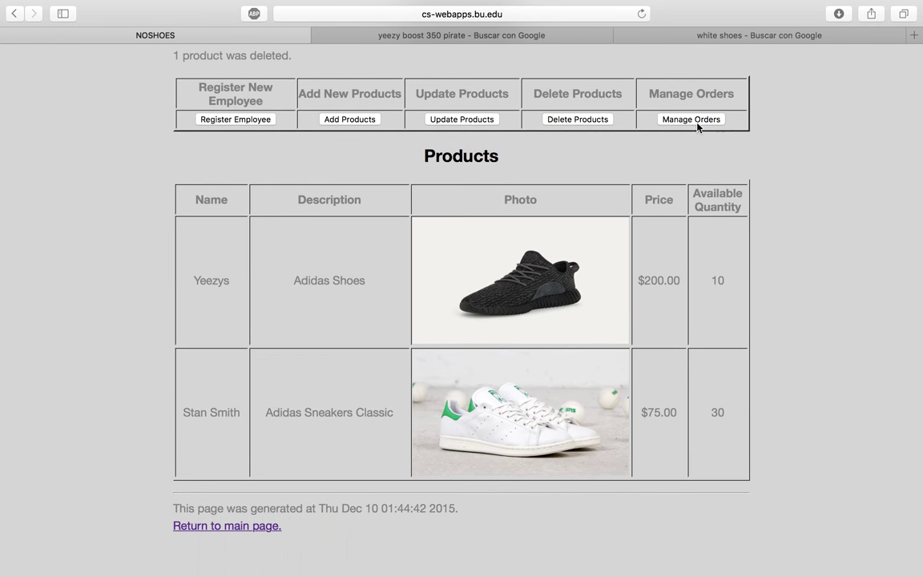
{"action": "left_click", "coordinate": [690, 119]}
- Delete order 4, the $100.00 Standard-shipping Stan Smith order, and return to the orders list
{"action": "scroll", "coordinate": [490, 337], "scroll_direction": "down", "scroll_amount": 1}
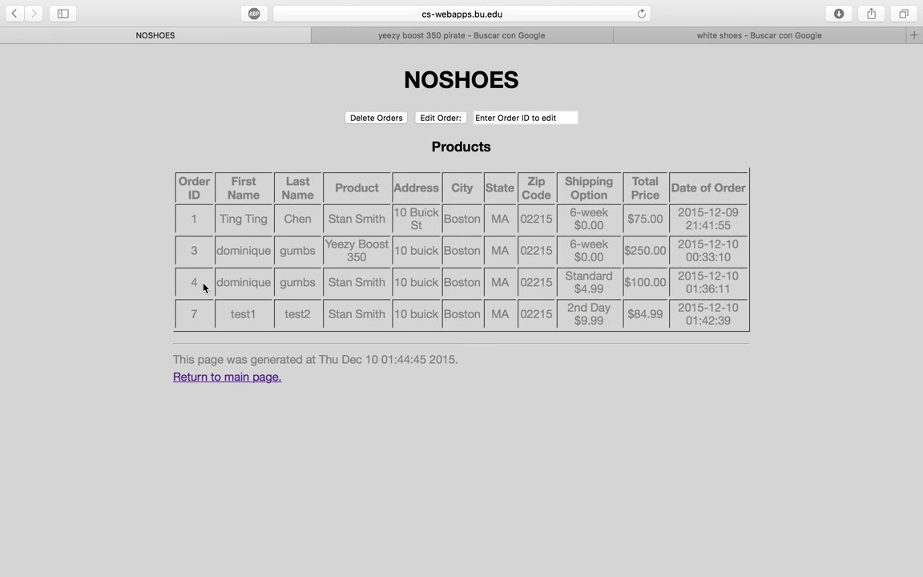
{"action": "left_click", "coordinate": [376, 117]}
{"action": "left_click", "coordinate": [443, 149]}
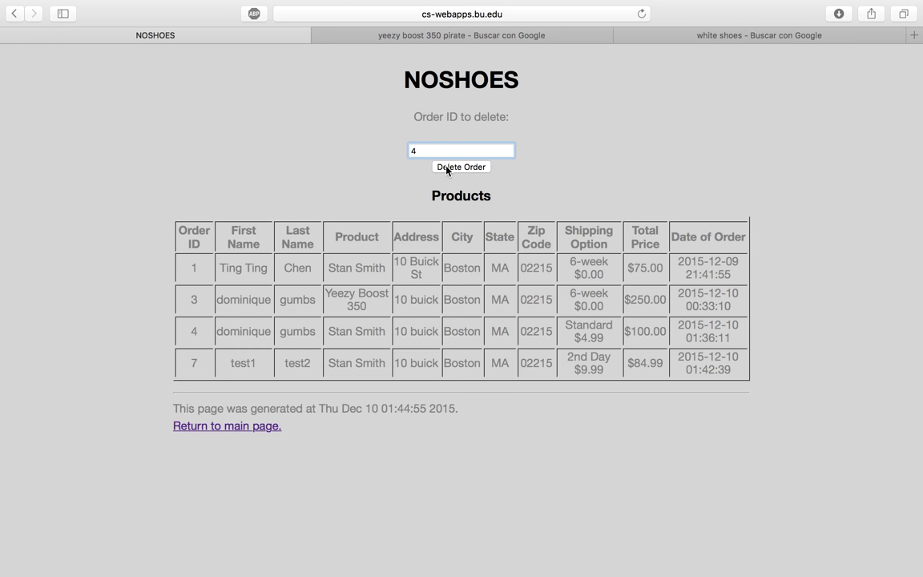
{"action": "left_click", "coordinate": [446, 167]}
{"action": "left_click", "coordinate": [695, 179]}
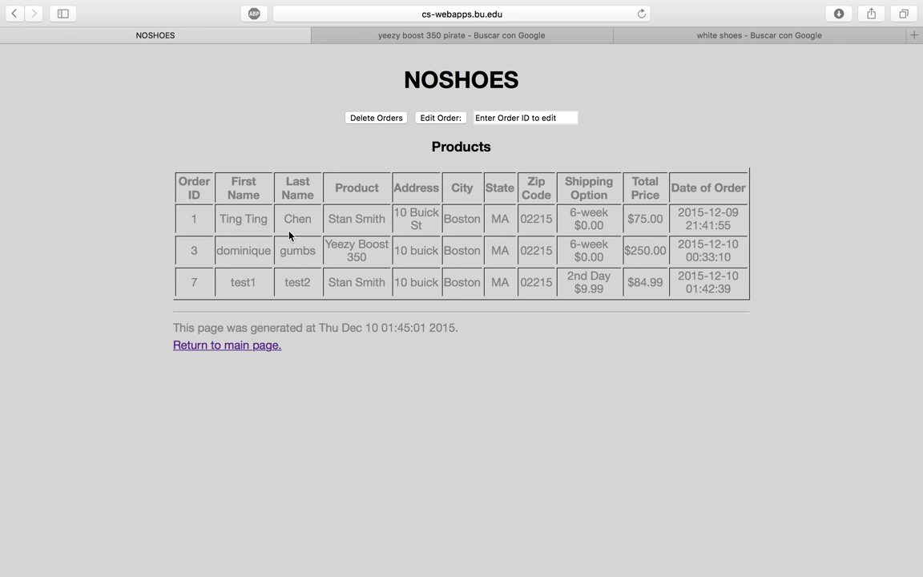
{"action": "triple_click", "coordinate": [504, 118]}
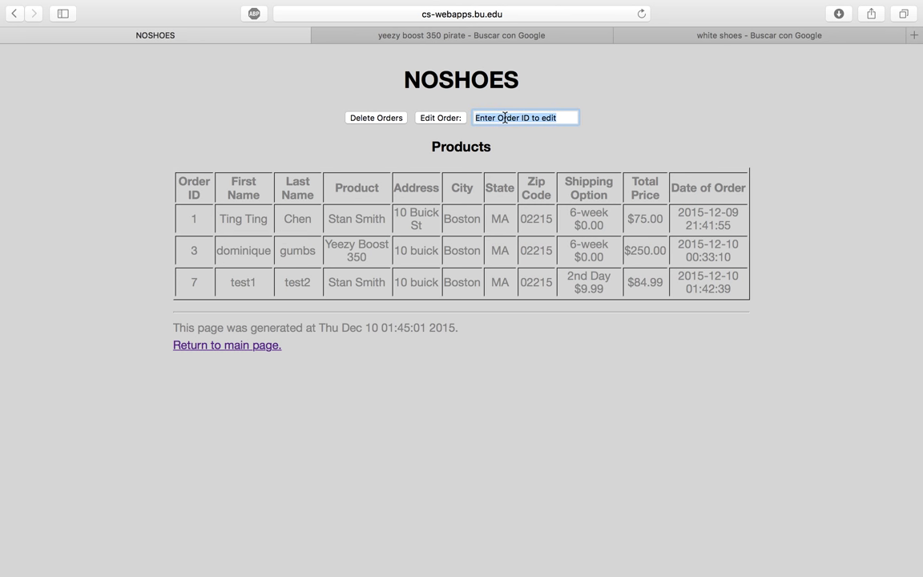
{"action": "type", "text": "7"}
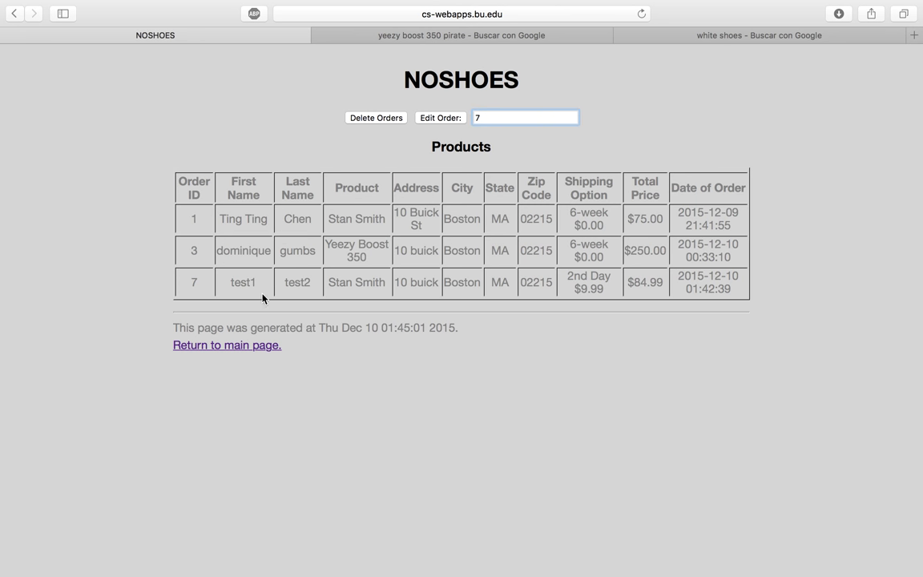
{"action": "left_click", "coordinate": [440, 117]}
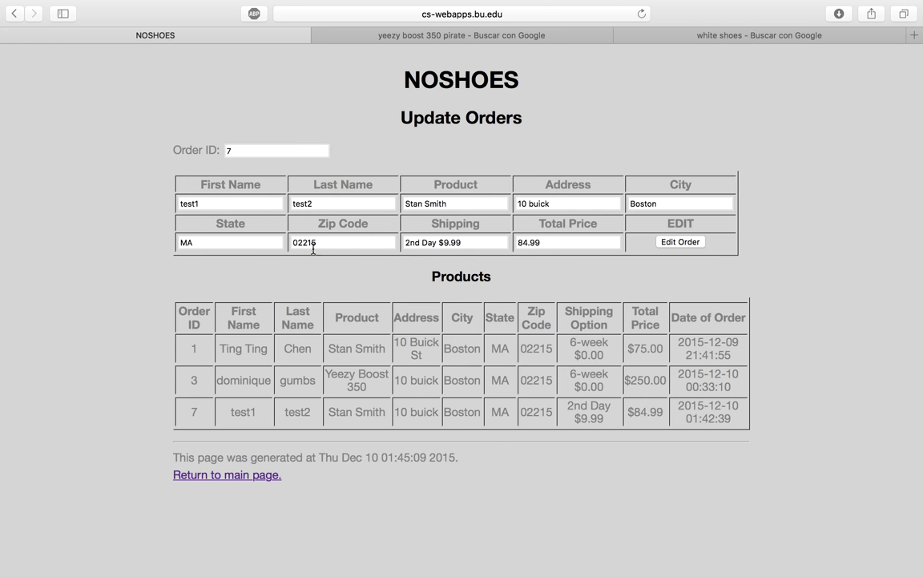
{"action": "double_click", "coordinate": [552, 242]}
{"action": "type", "text": "100"}
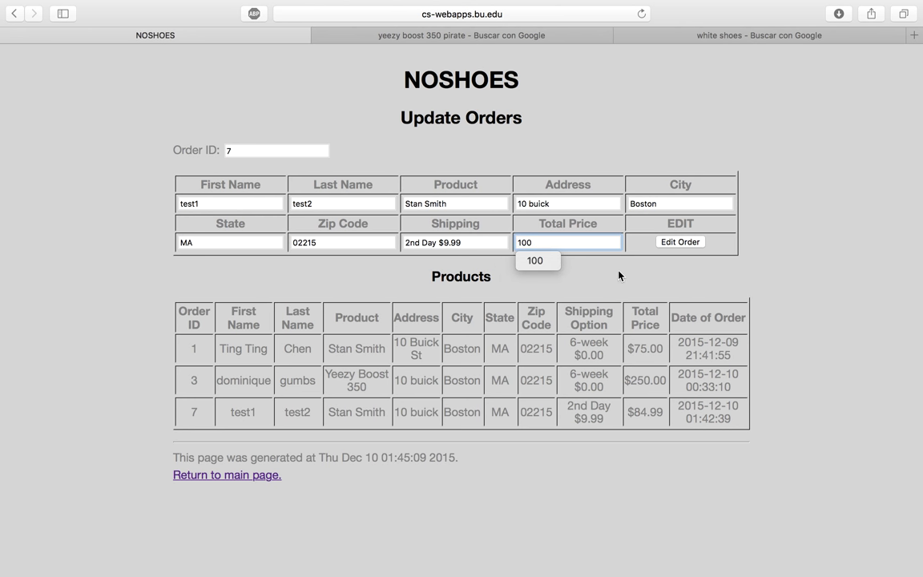
{"action": "double_click", "coordinate": [538, 203]}
{"action": "key", "text": "BackSpace"}
{"action": "key", "text": "BackSpace"}
{"action": "key", "text": "BackSpace"}
{"action": "key", "text": "BackSpace"}
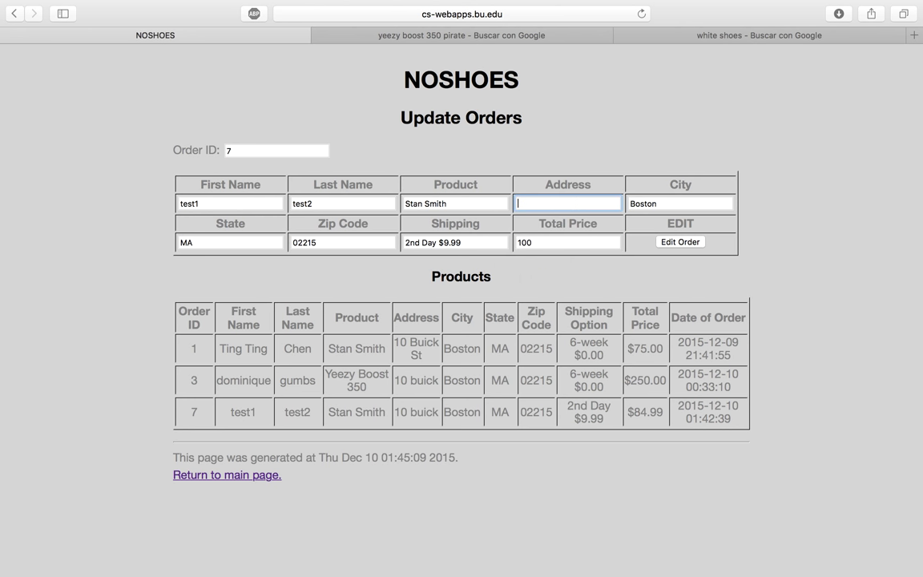
{"action": "left_click", "coordinate": [698, 242]}
{"action": "left_click", "coordinate": [690, 180]}
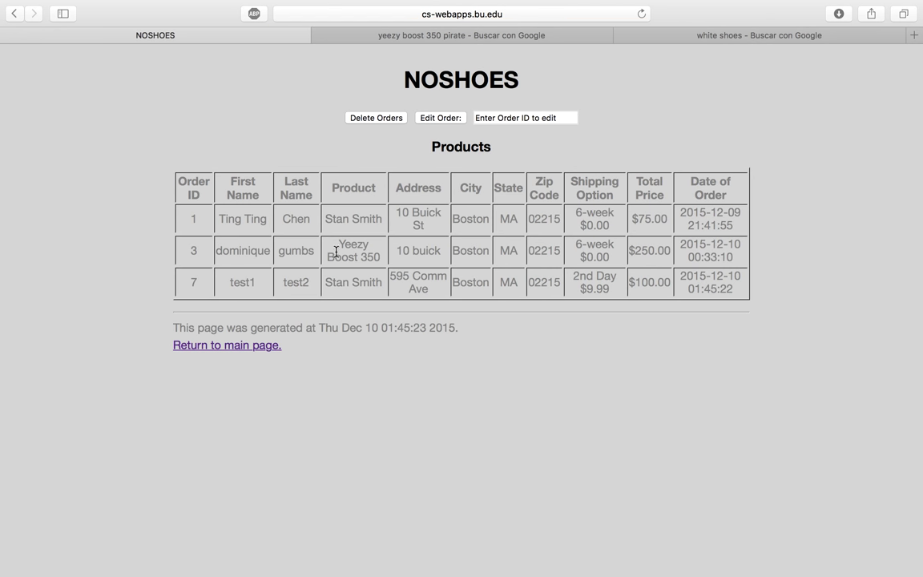